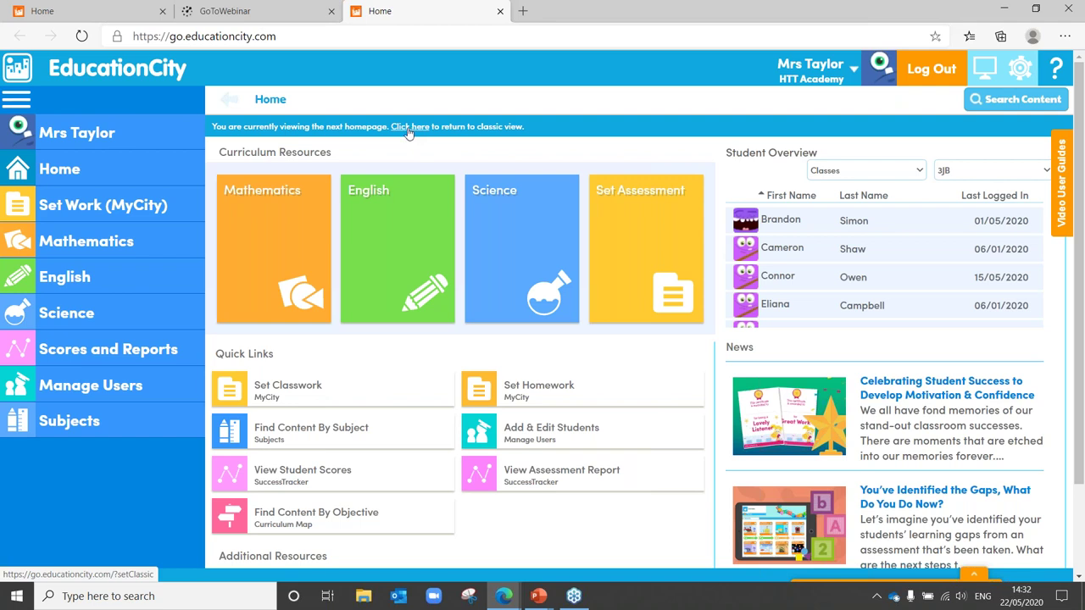
Step: Collapse the side menu and open the Lower KS2 ThinkIts through Find Content By Subject and Mathematics
left_click(7, 103)
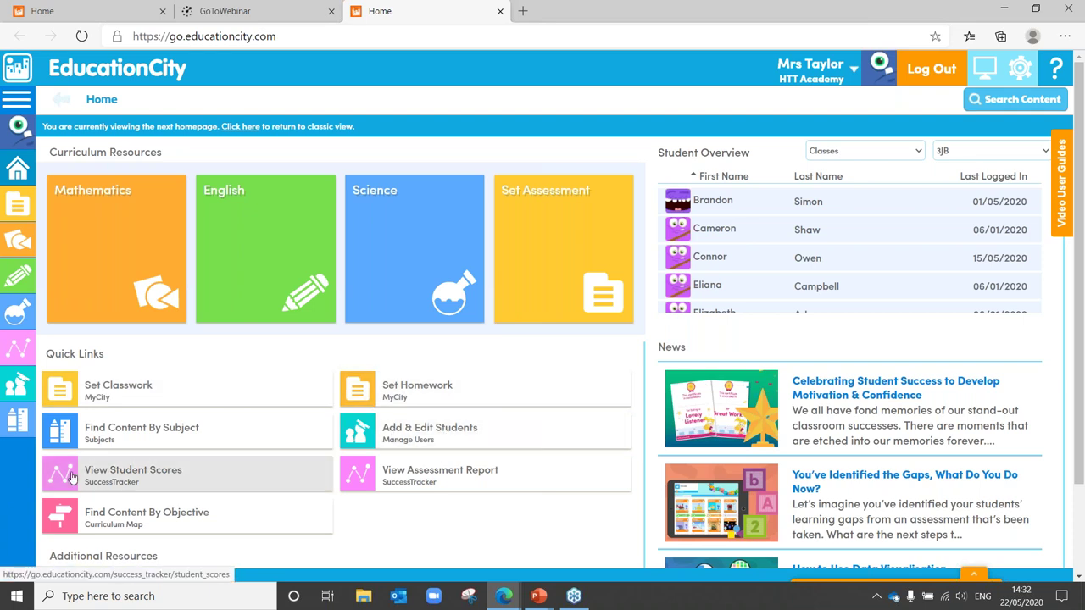
left_click(80, 439)
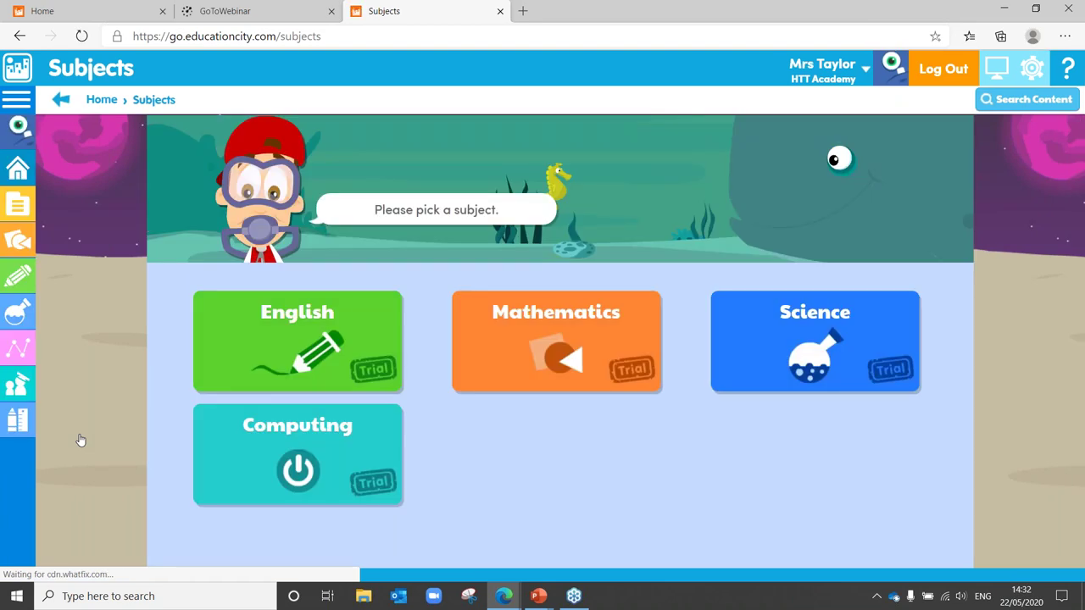
left_click(547, 384)
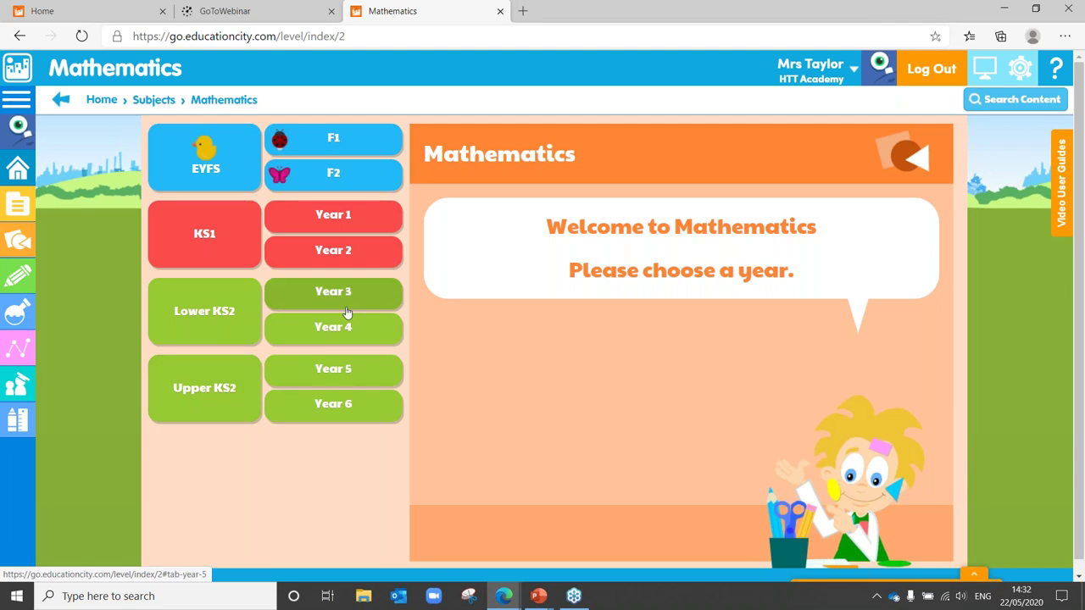
left_click(236, 320)
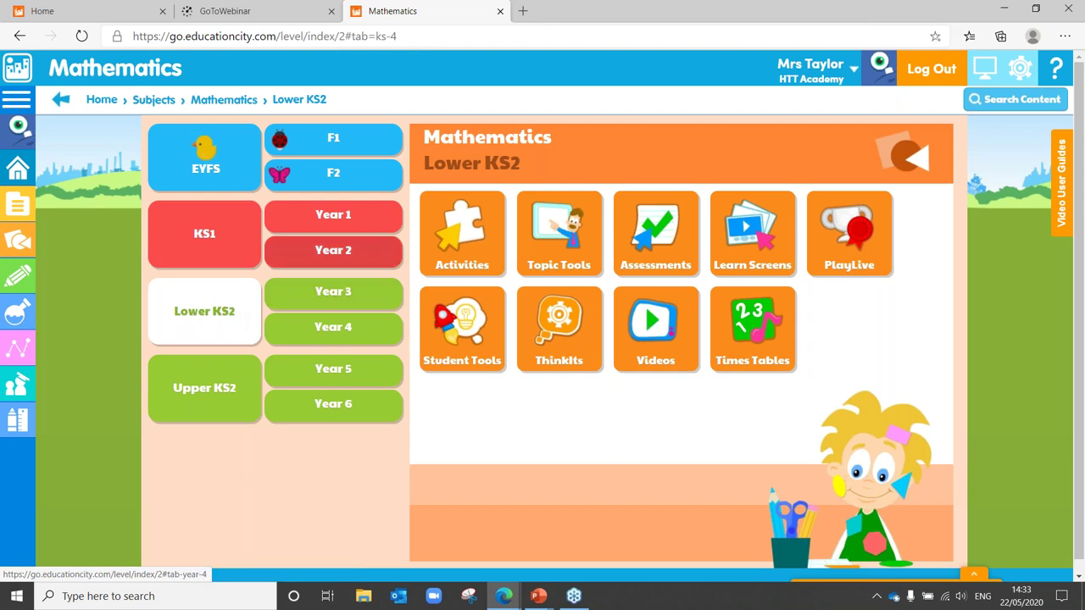
left_click(587, 361)
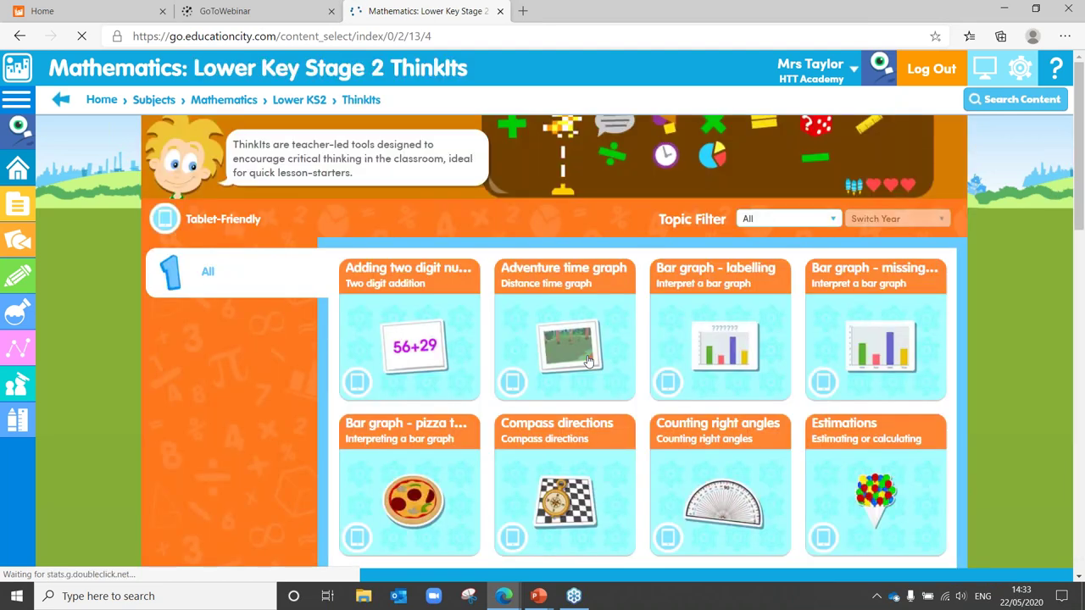
Step: Look through the topic filter choices and the Number - Fractions category, then return to all ThinkIts
left_click(788, 218)
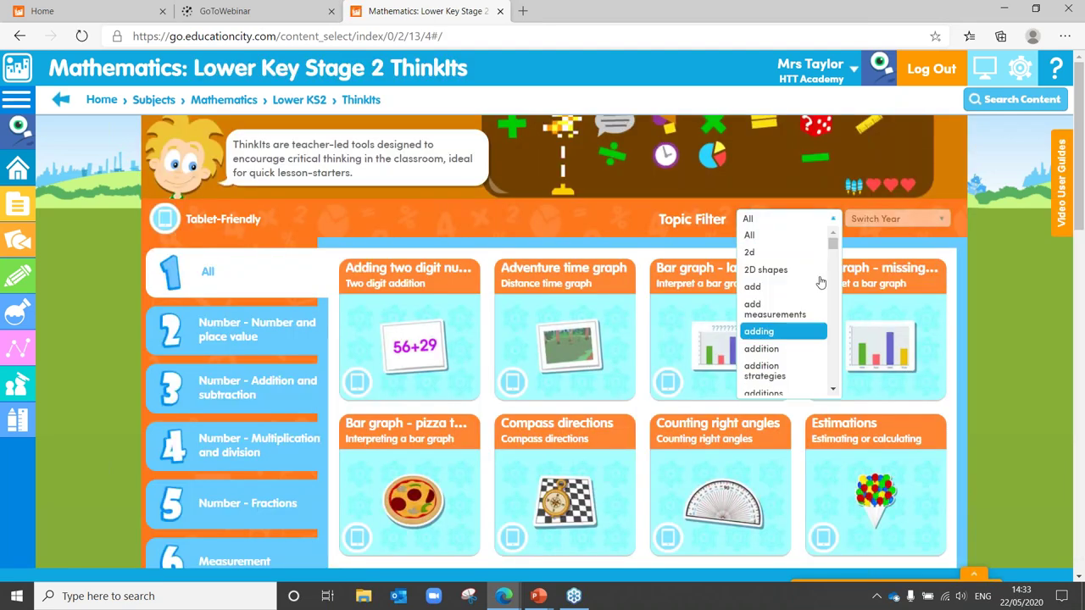
left_click_drag(834, 239, 837, 303)
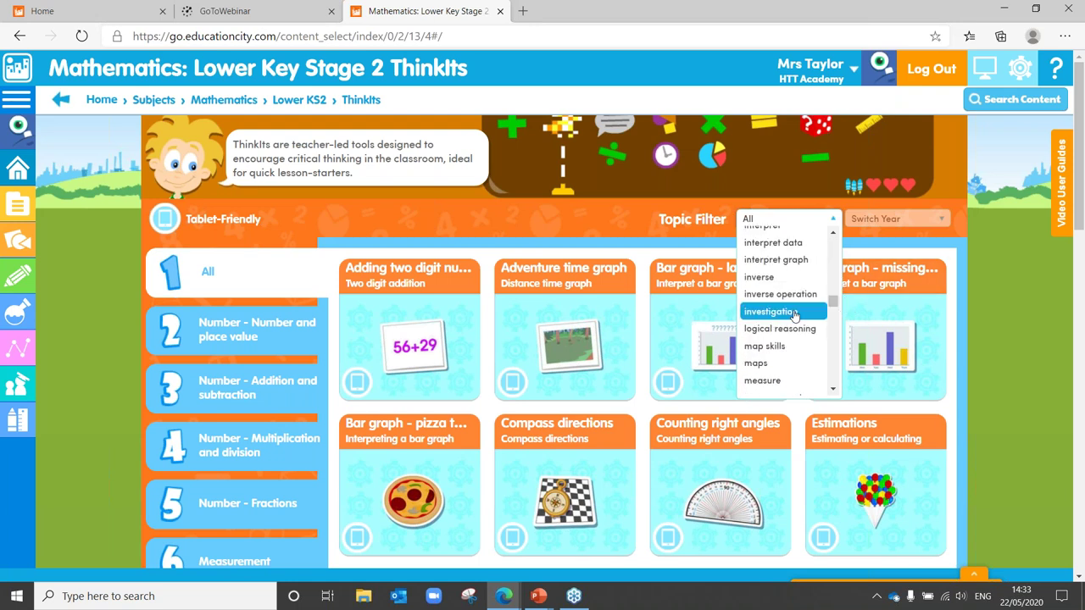
left_click(489, 218)
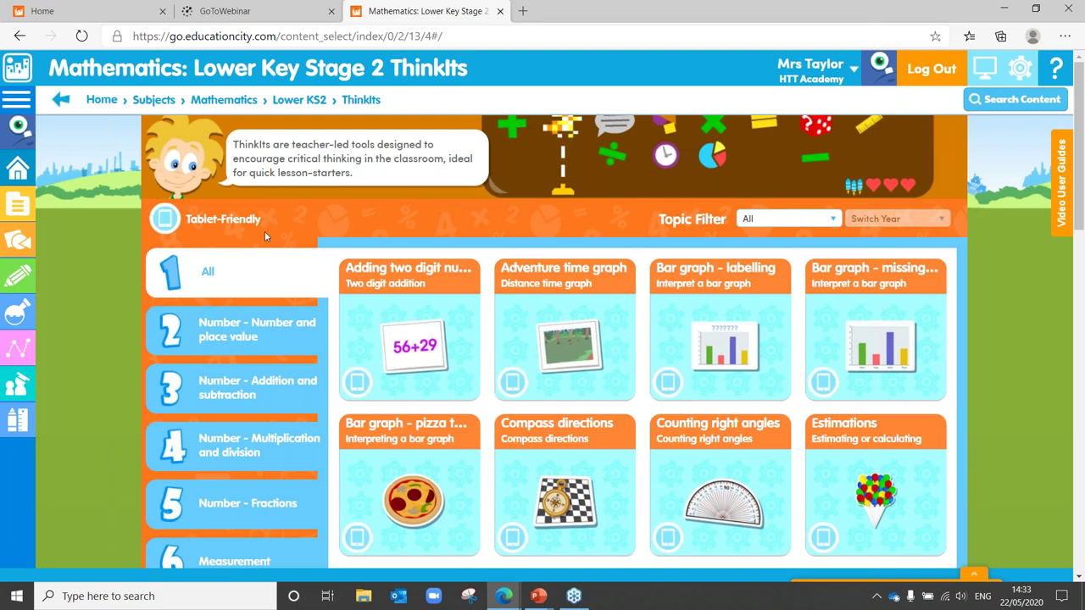
left_click(241, 512)
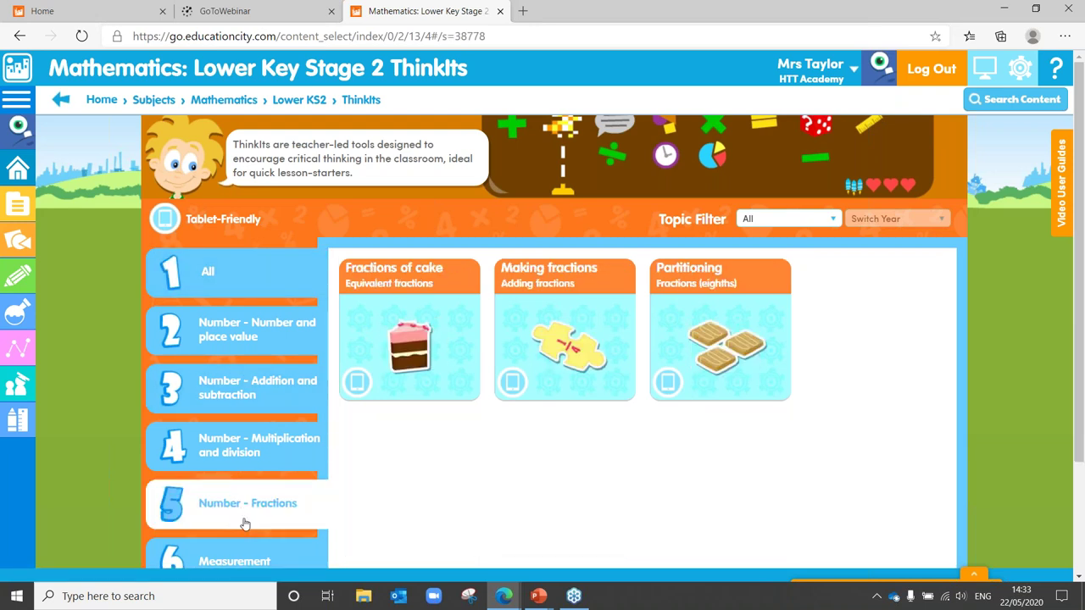
left_click(236, 270)
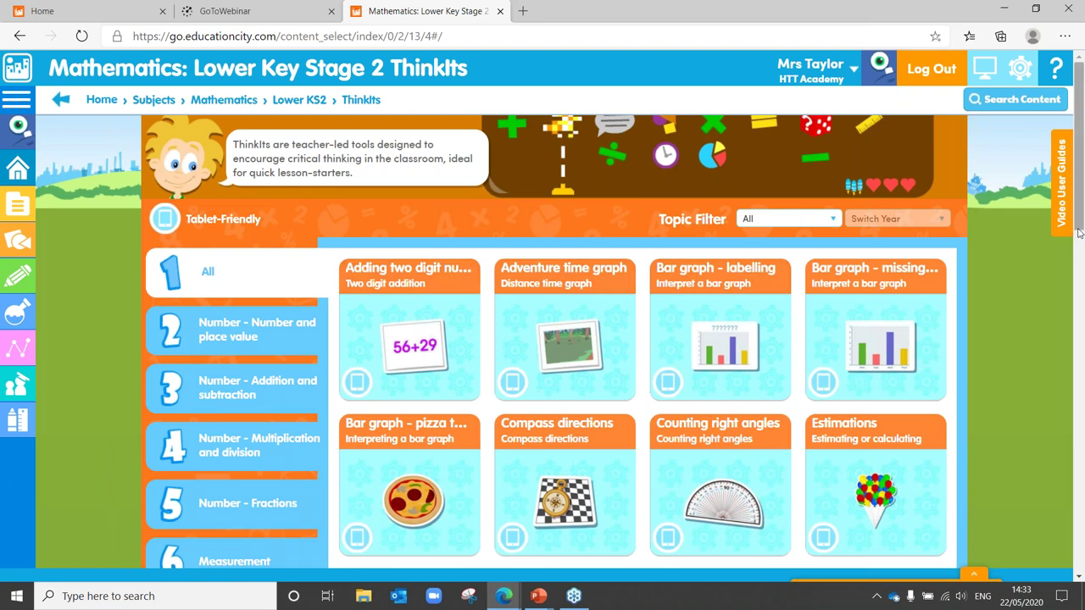
Step: Open a ThinkIt's details from the list and page through the neighbouring ones to Find a pattern
left_click_drag(1079, 233, 817, 343)
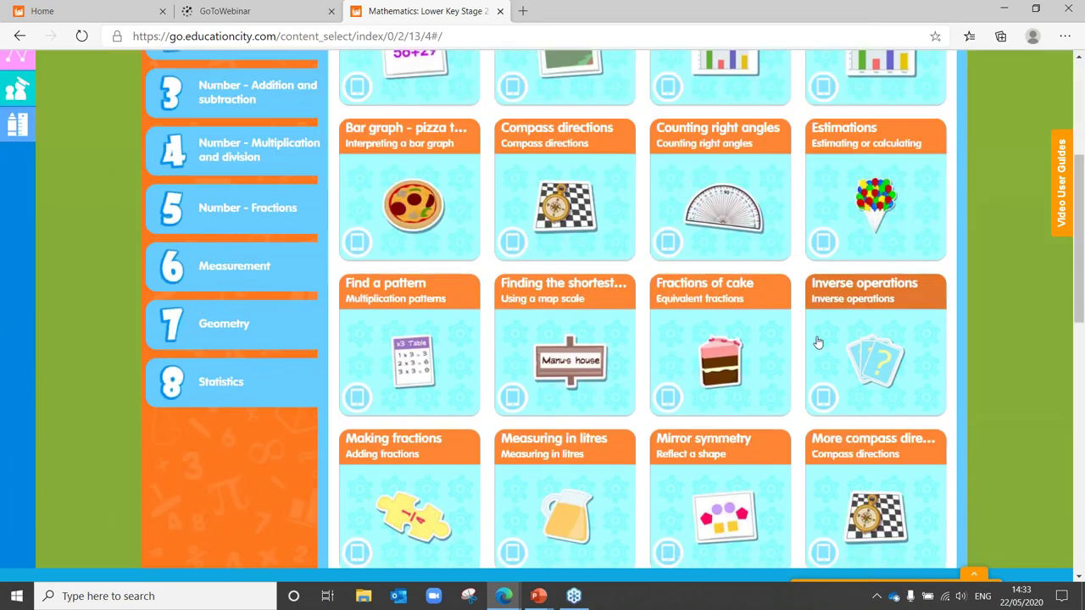
left_click(818, 343)
key("Right")
key("Right")
key("Right")
key("Right")
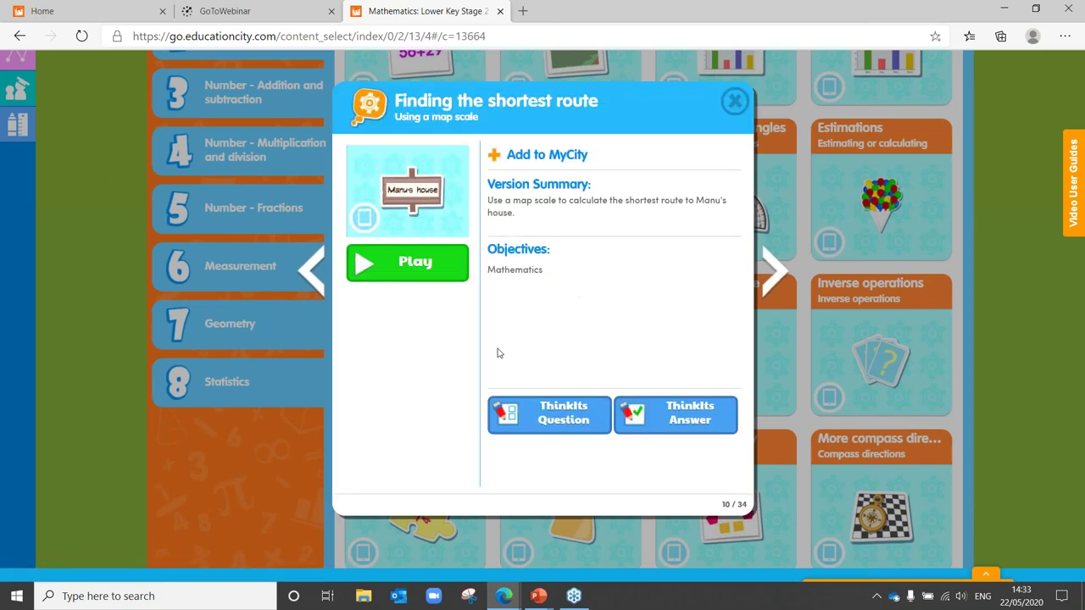
key("Left")
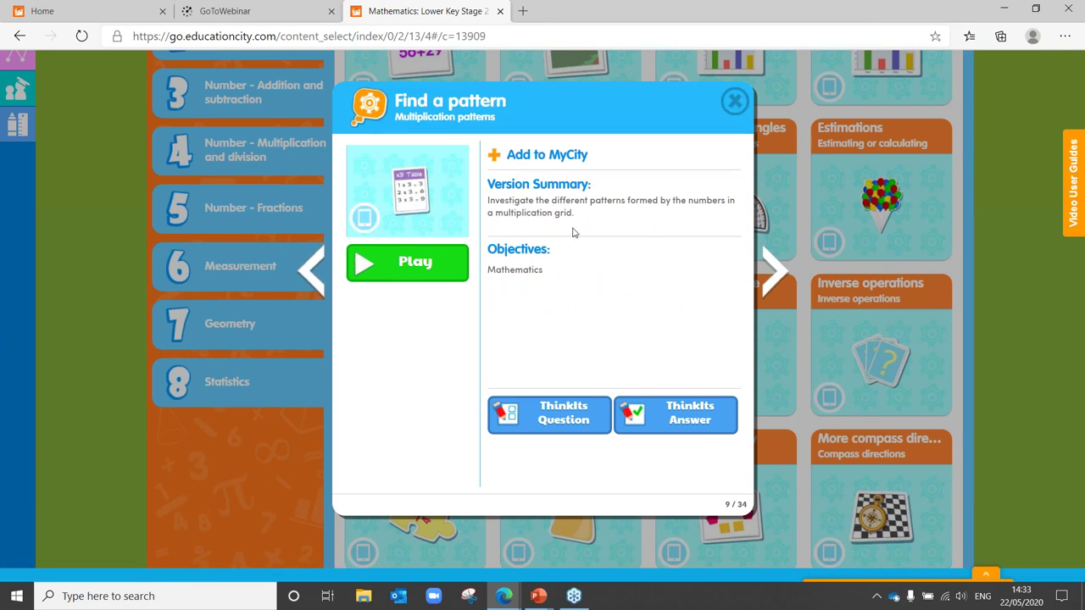
Step: Preview the ThinkIts around Find a pattern as far as Fractions of cake, and return to Find a pattern
left_click(309, 271)
left_click(776, 273)
left_click(776, 273)
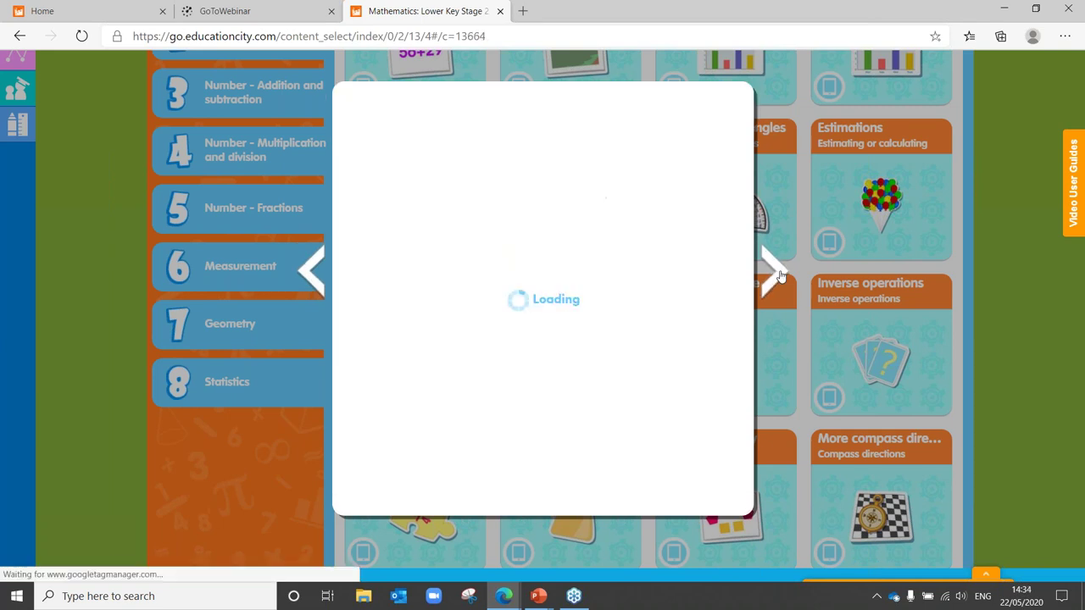
left_click(776, 273)
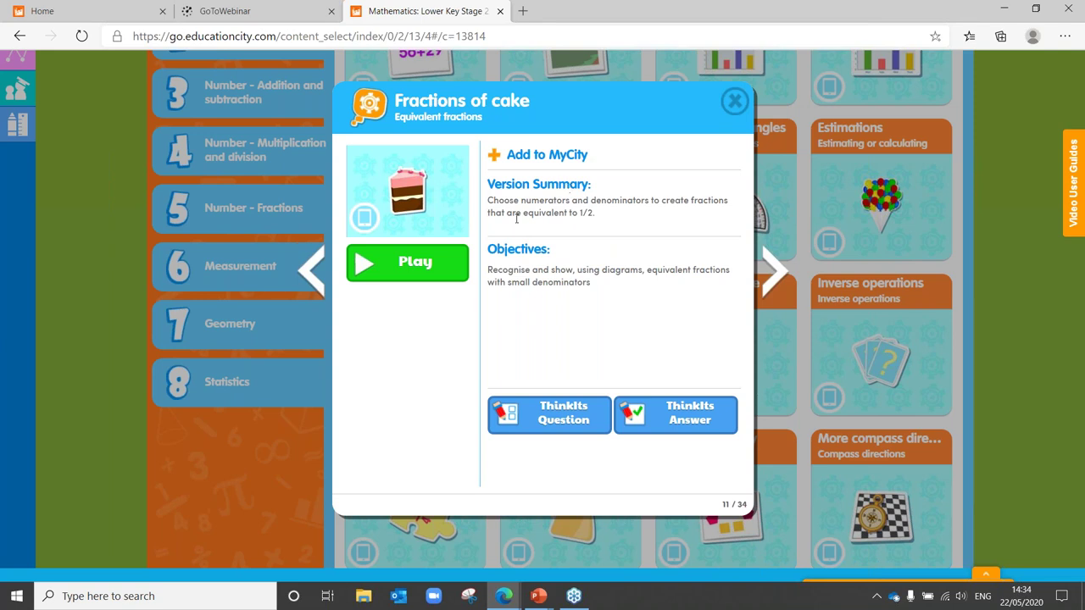
left_click(307, 280)
left_click(307, 279)
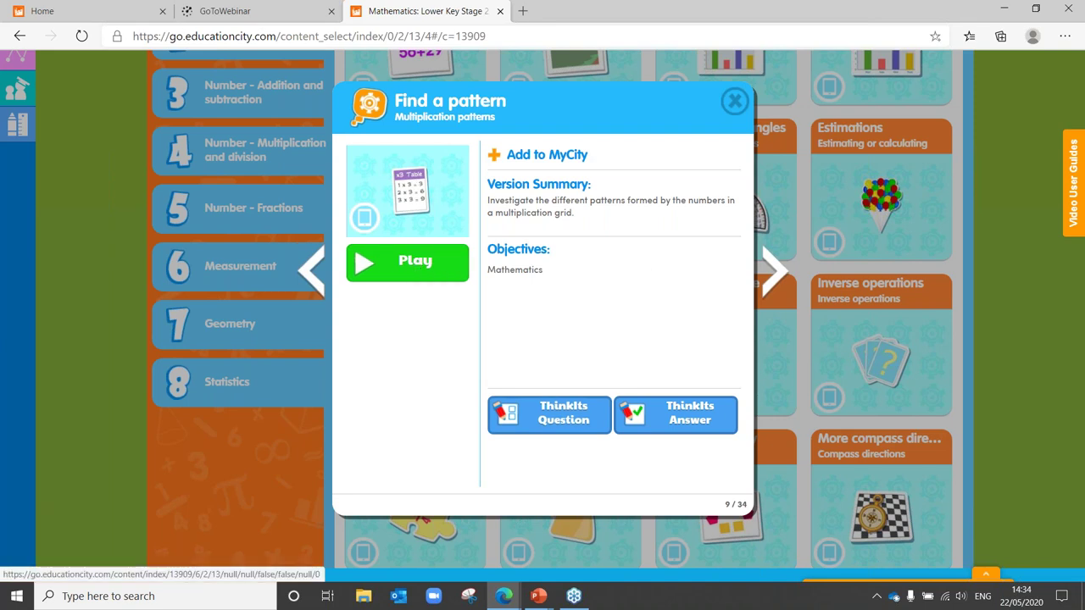
Step: Play the Find a pattern ThinkIt in a new browser tab and view its question and its answer
right_click(413, 263)
left_click(442, 274)
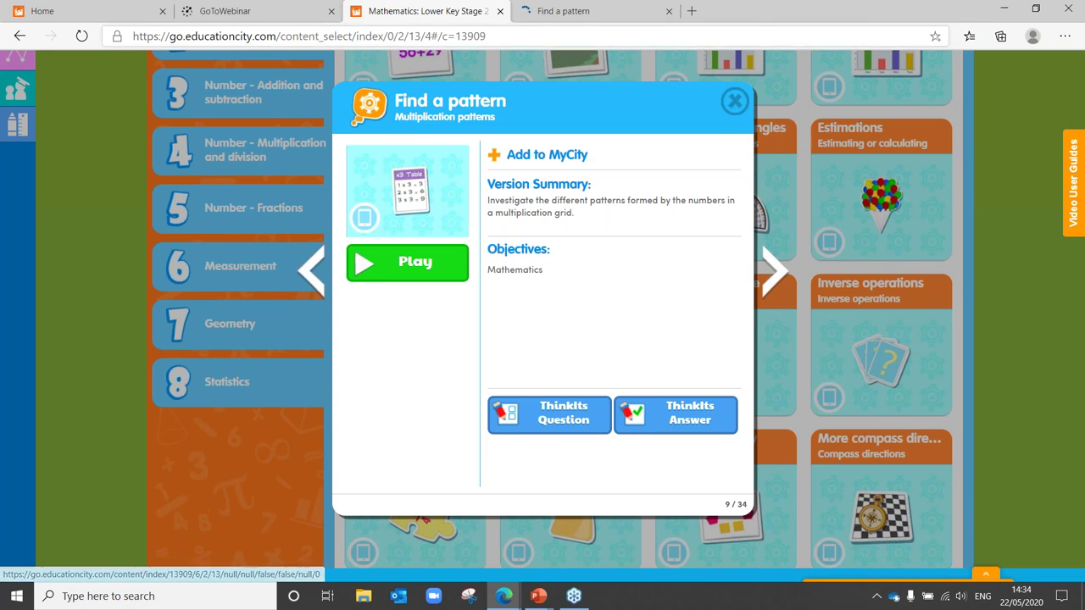
left_click(593, 11)
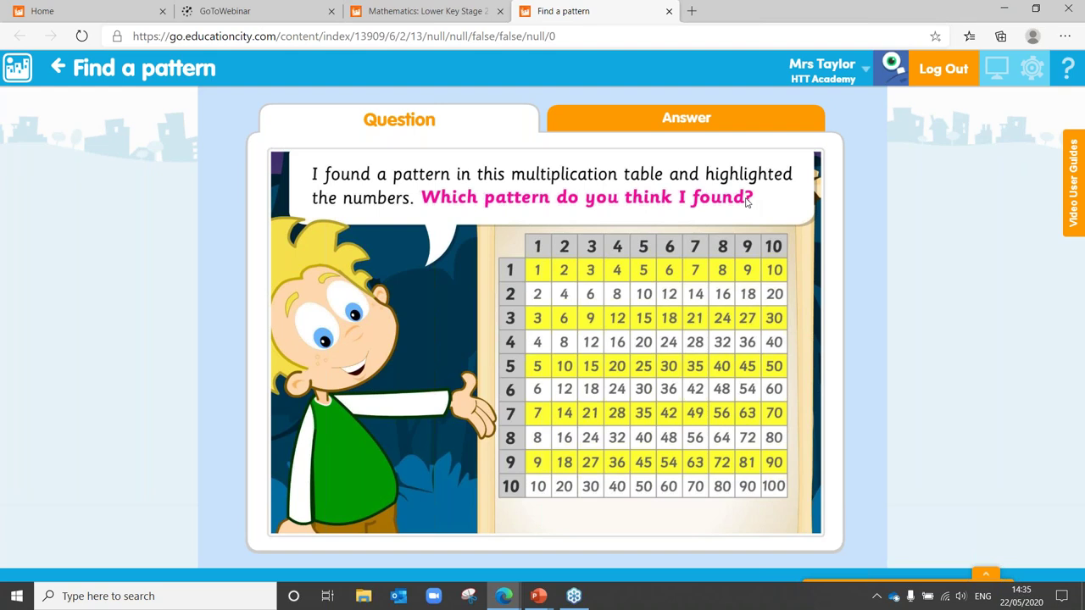
left_click(643, 127)
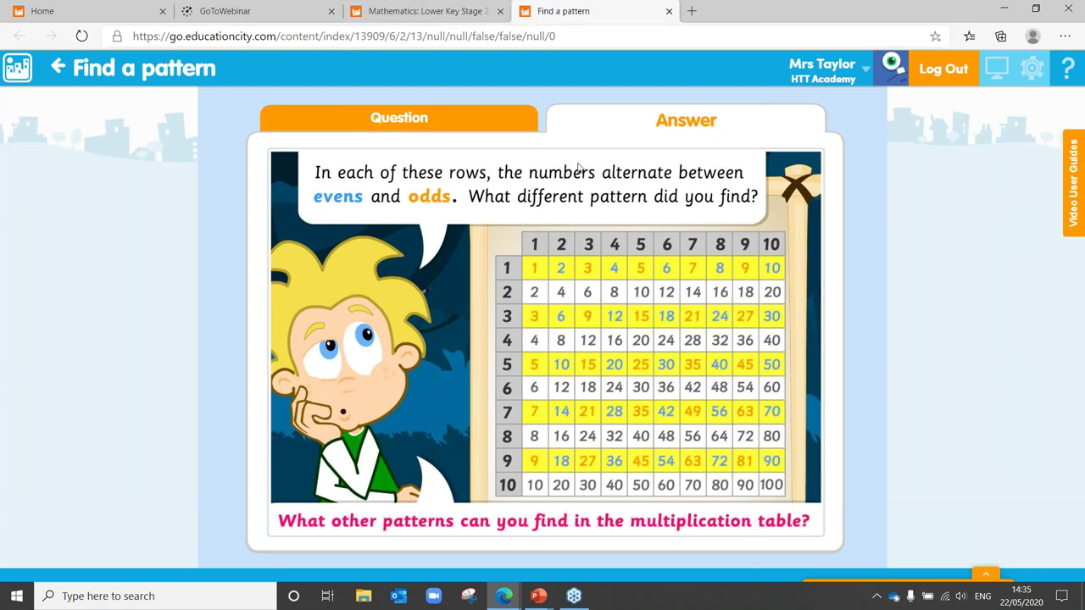
Step: Return to the Find a pattern details, open its ThinkIts Question sheet and look over the whole page
left_click(430, 23)
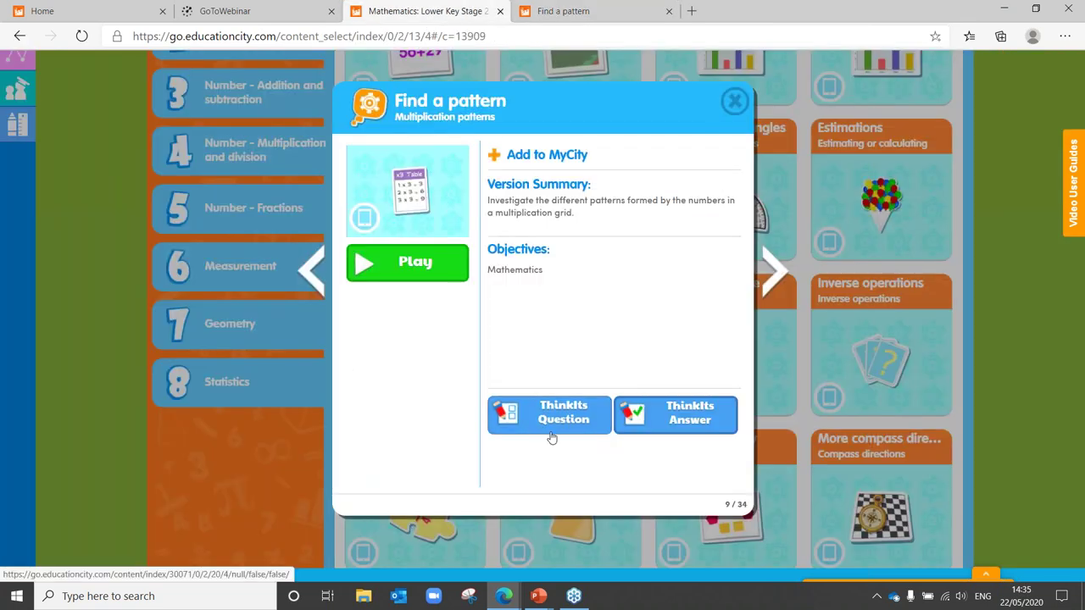
left_click(552, 437)
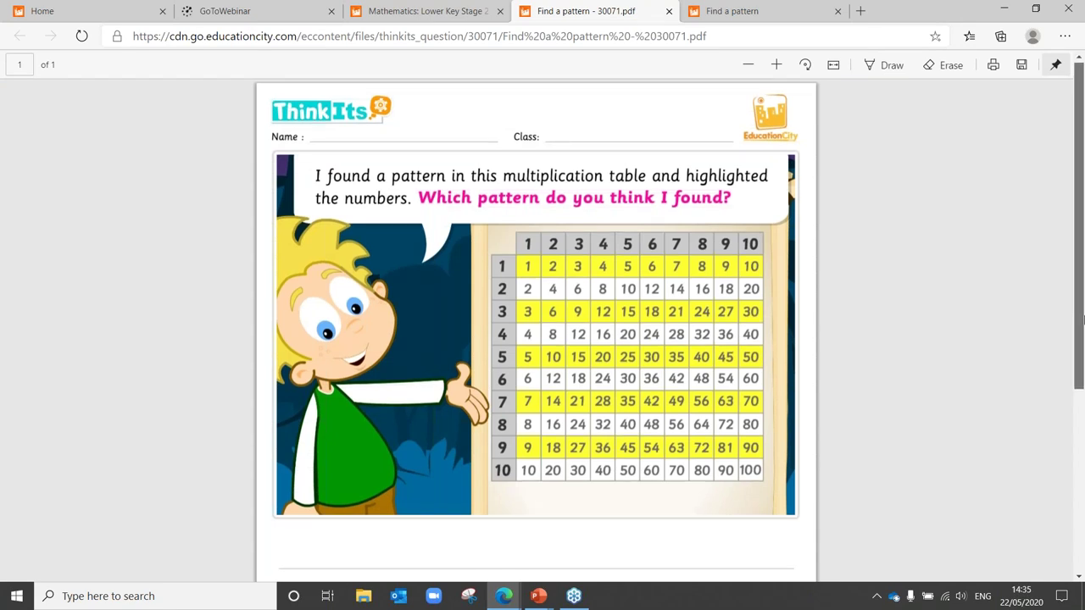
left_click_drag(1082, 320, 1076, 389)
scroll(1076, 389, "up", 2)
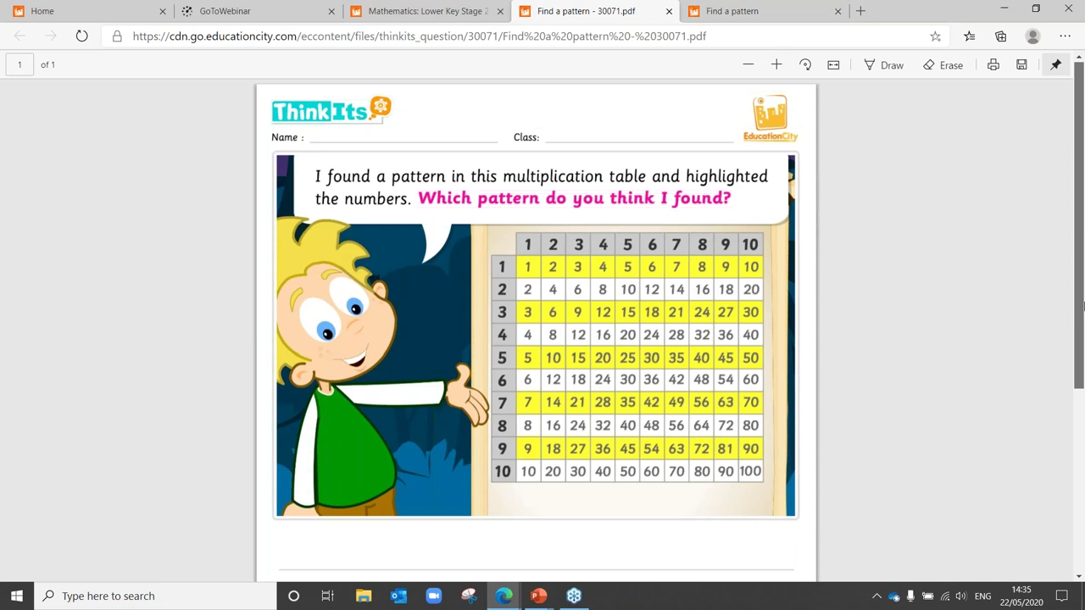
scroll(1078, 356, "down", 3)
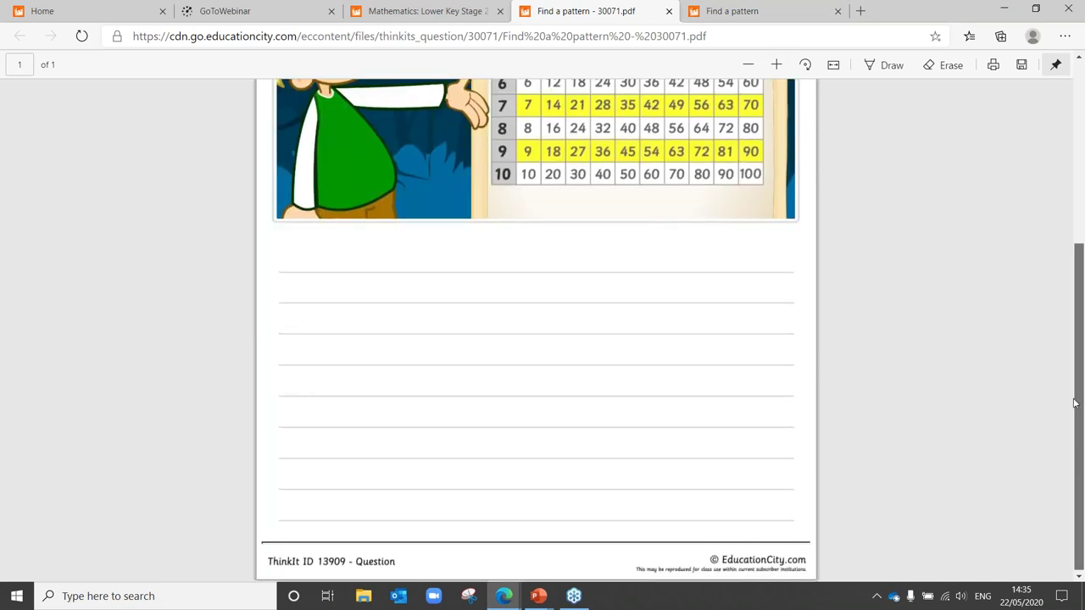
scroll(1073, 364, "up", 3)
scroll(543, 132, "up", 1)
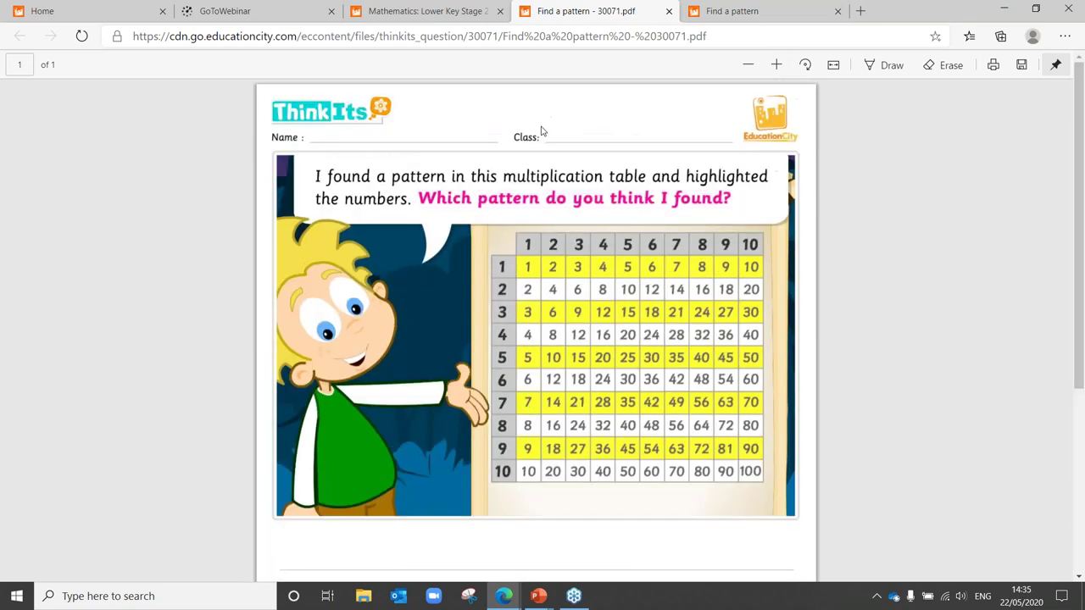
Step: Back in the Find a pattern details, choose the ThinkIts and ThinkIts Question content for adding to MyCity
key("ctrl+shift+Tab")
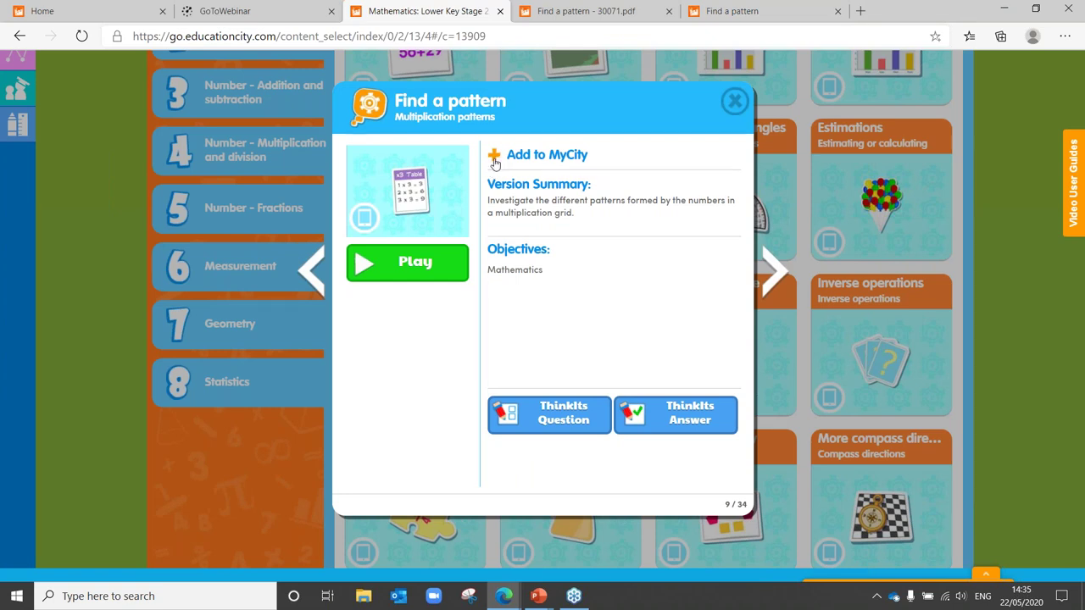
left_click(495, 159)
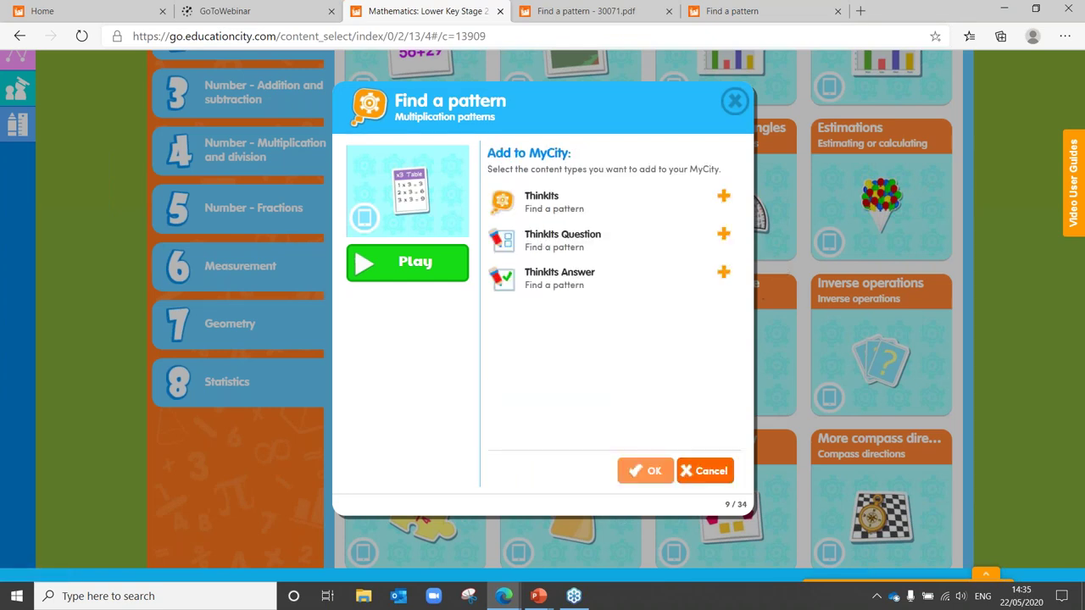
left_click(723, 195)
left_click(722, 234)
left_click(647, 472)
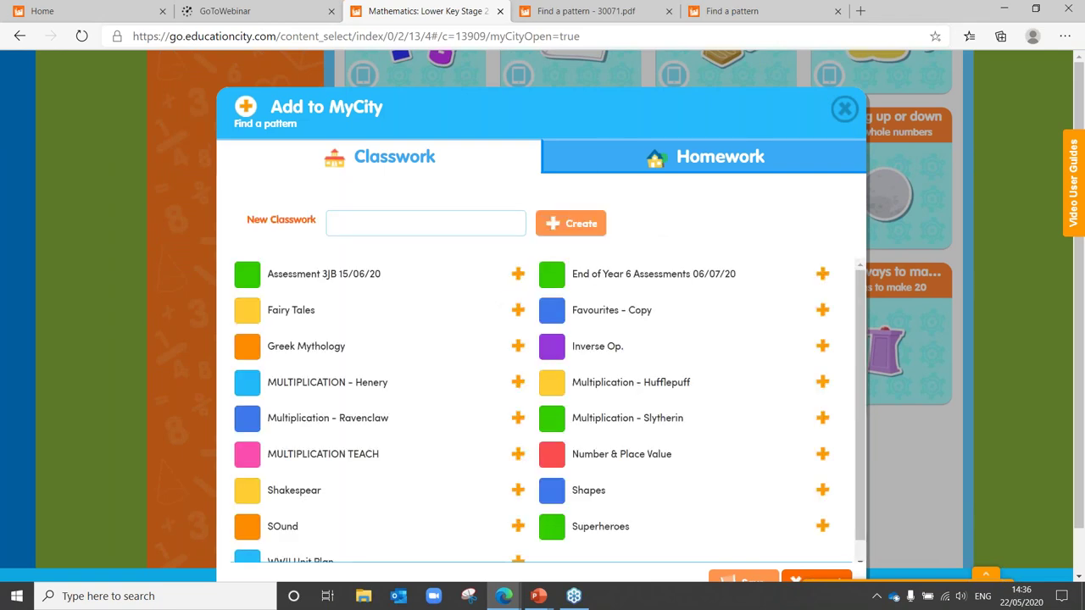
Step: Create a new MyCity homework named "Times Table investigation" for the chosen content
left_click(669, 157)
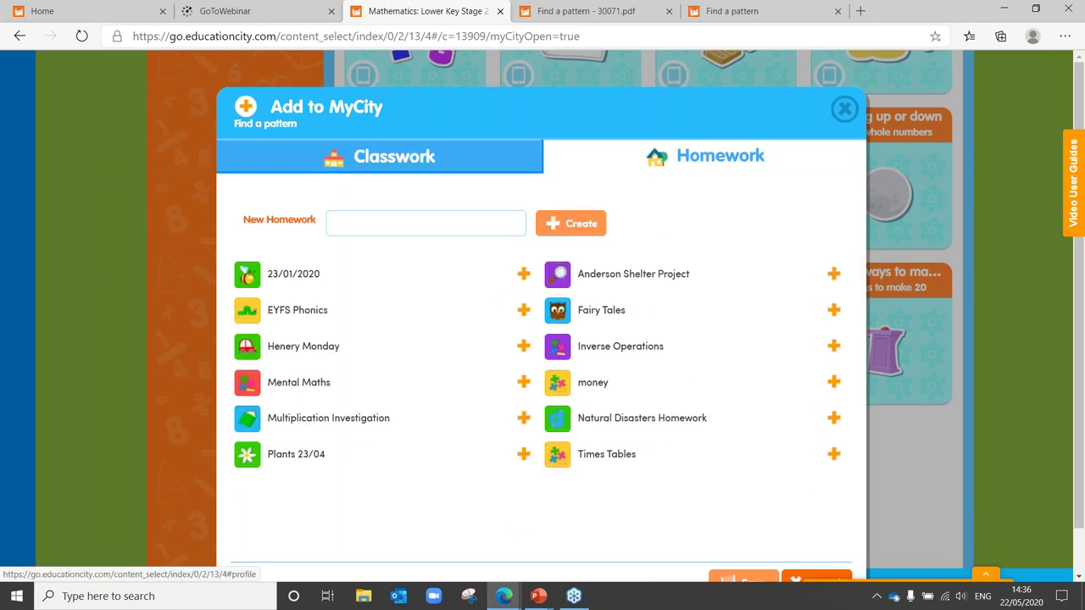
left_click(344, 221)
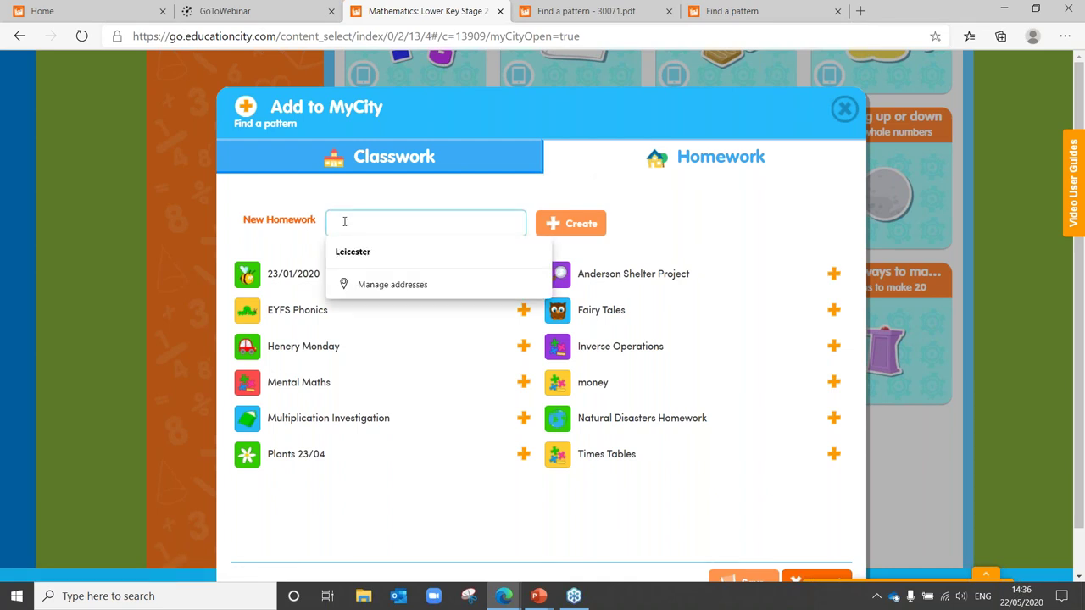
type("Time")
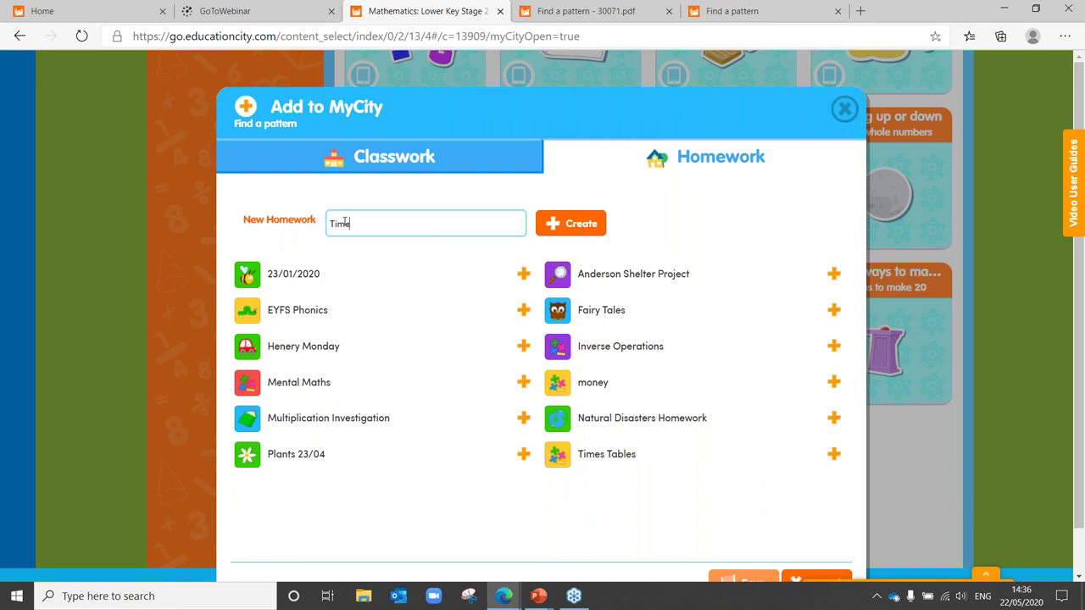
type("s Table investigation")
left_click(555, 227)
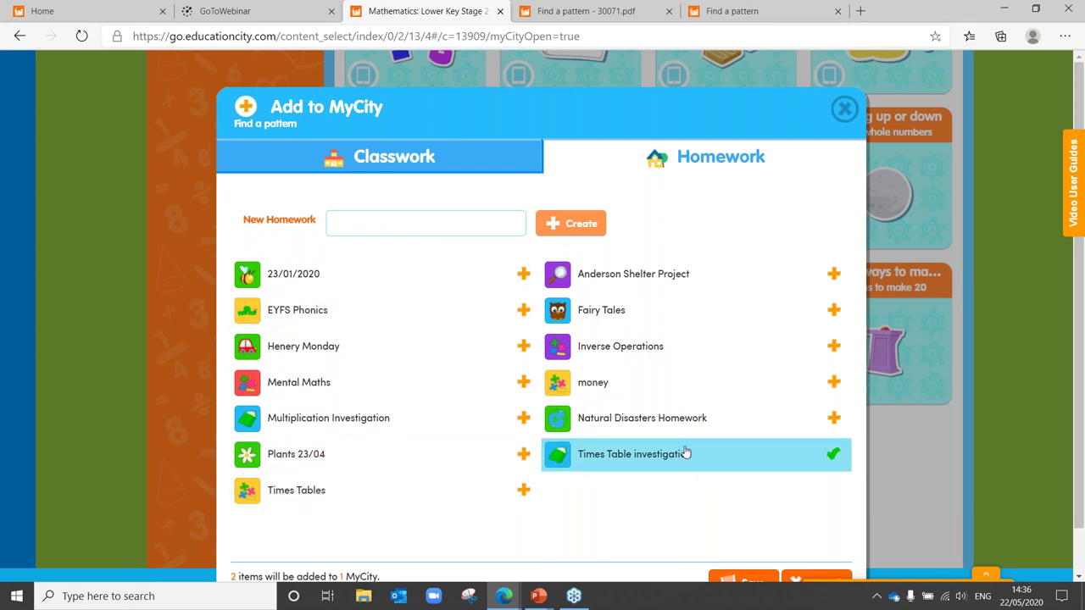
Step: Deselect and reselect the Times Table investigation homework, save the content to it and dismiss the confirmation
left_click(831, 457)
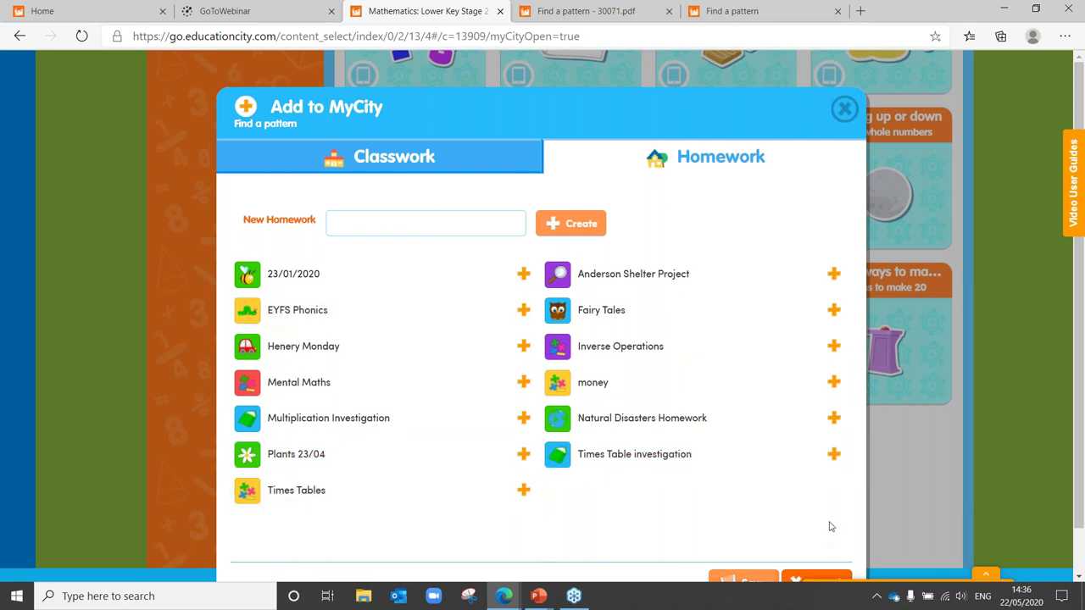
left_click(834, 457)
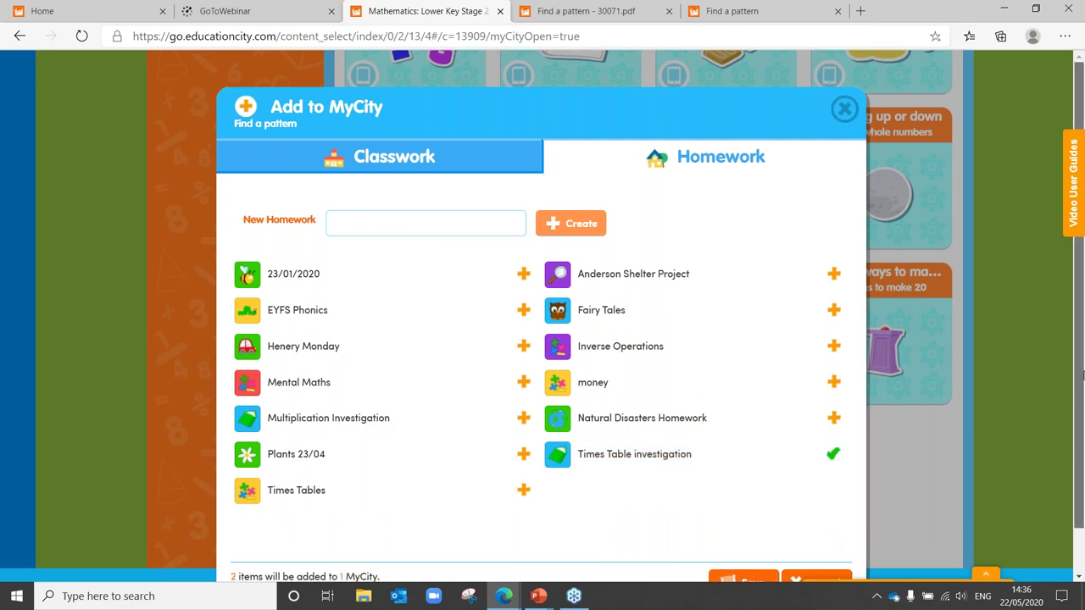
scroll(1082, 399, "down", 1)
scroll(1082, 399, "down", 1)
left_click(750, 534)
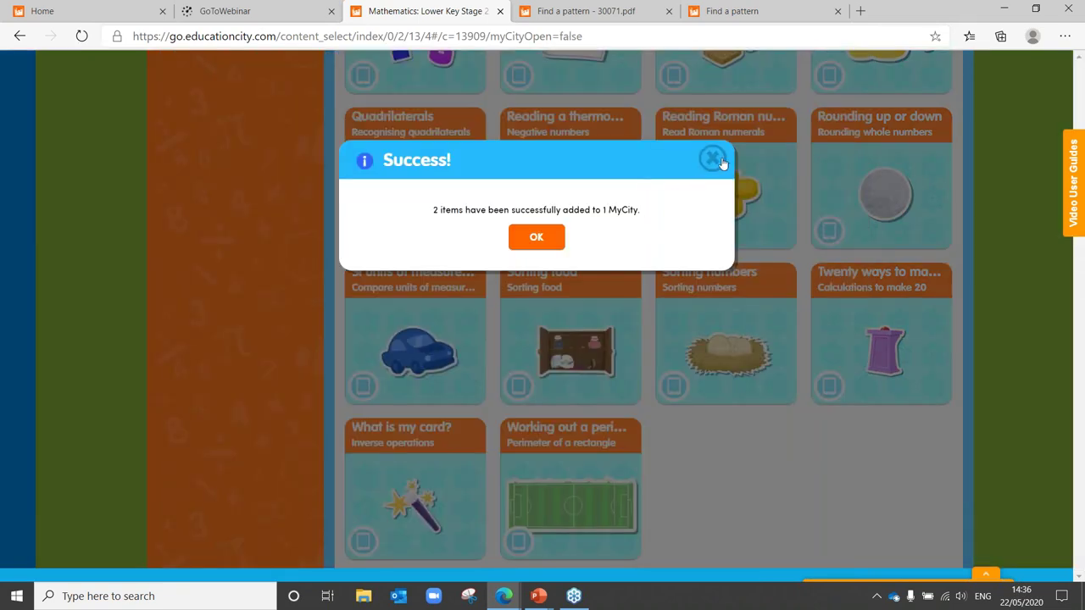
left_click(716, 161)
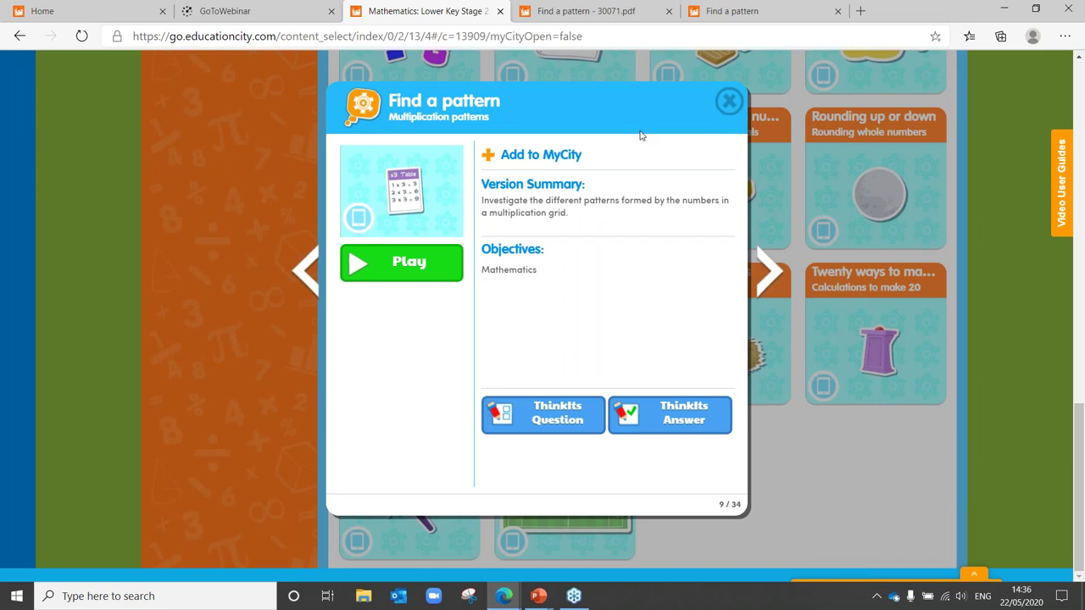
Step: Close the Find a pattern details, return to Lower KS2 Mathematics and open the Times Tables content
left_click(729, 104)
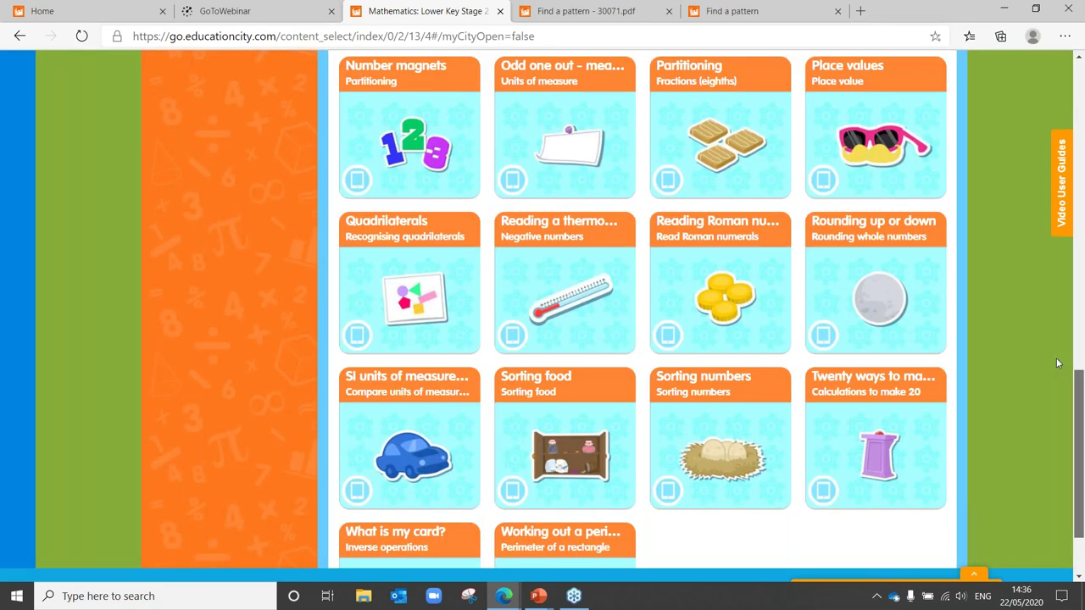
scroll(1058, 362, "up", 10)
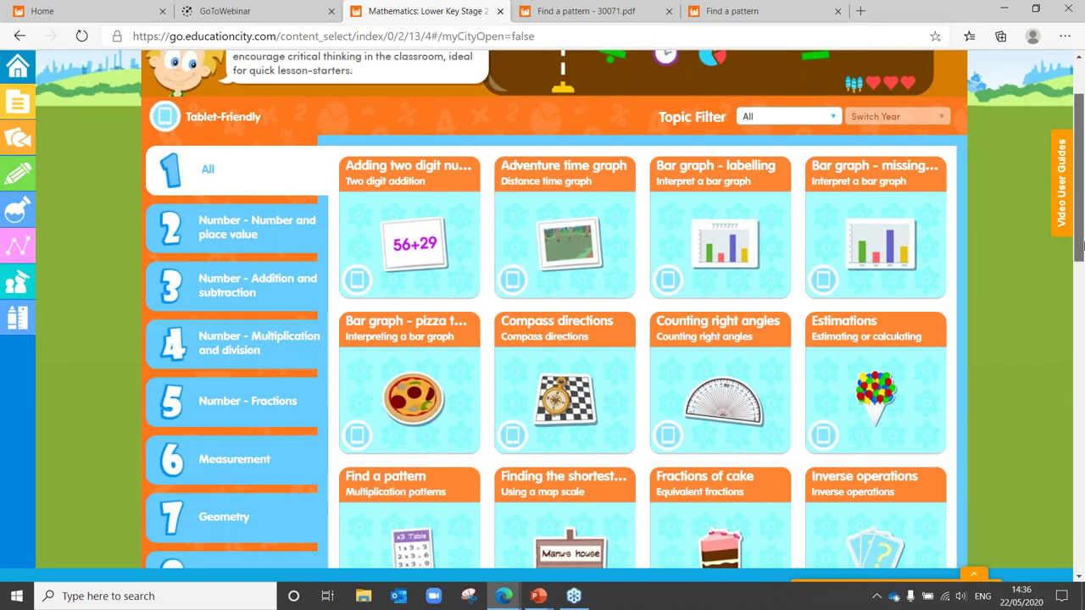
scroll(1080, 246, "up", 1)
scroll(1081, 229, "up", 2)
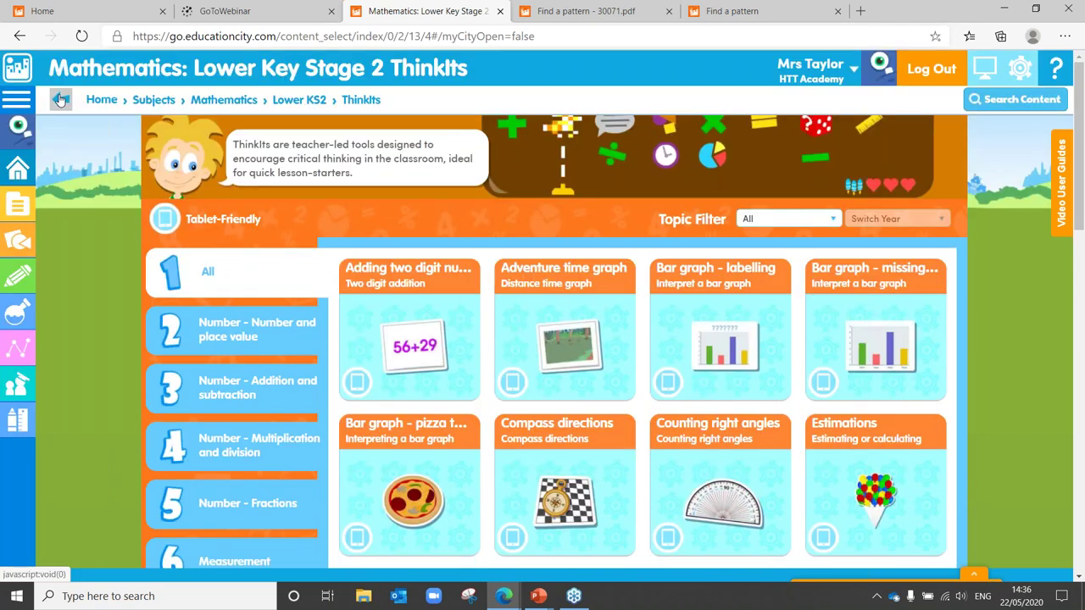
left_click(61, 99)
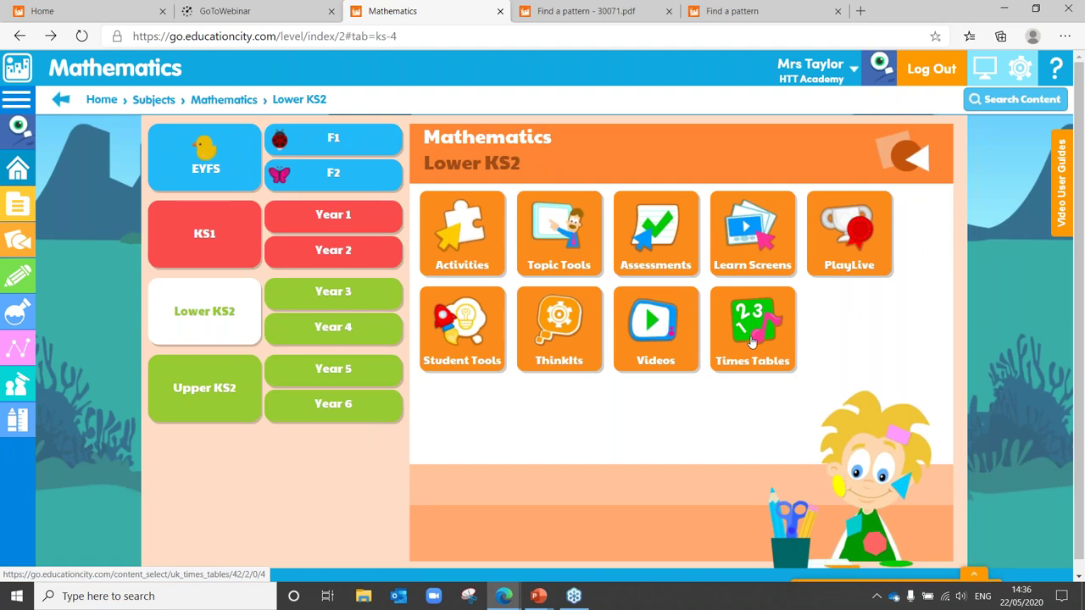
left_click(750, 341)
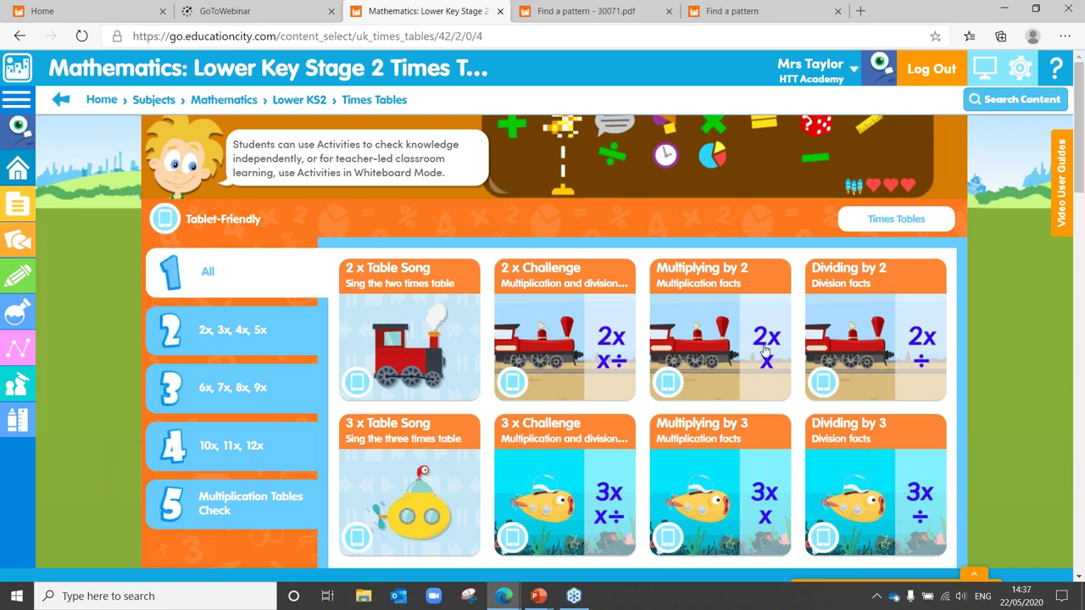
Step: Open the 4 x Table Song details and choose its Video content for adding to MyCity
left_click(1080, 578)
left_click(1080, 578)
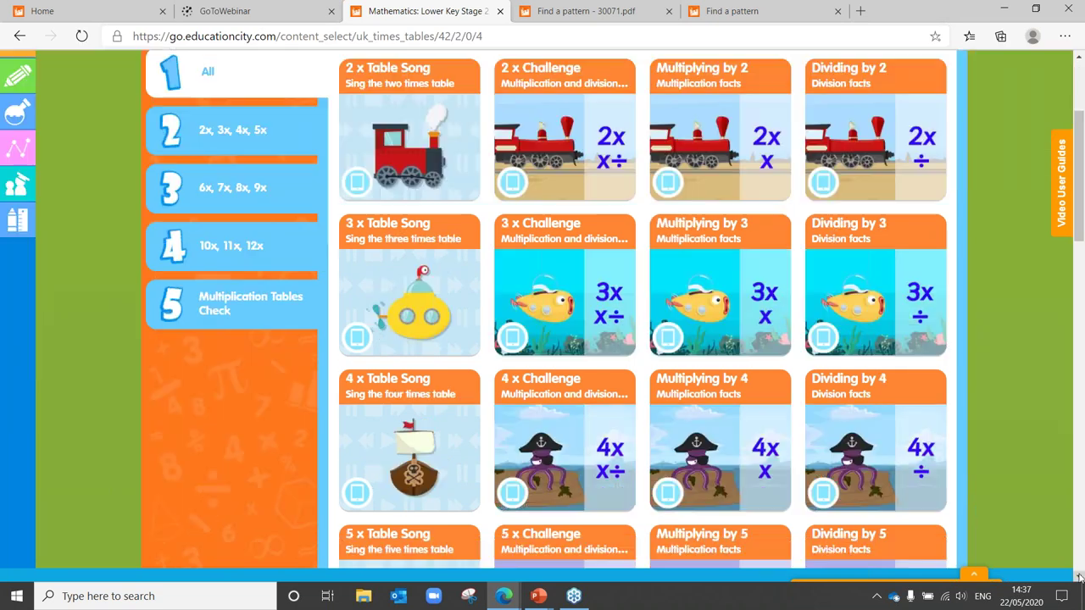
left_click(1080, 578)
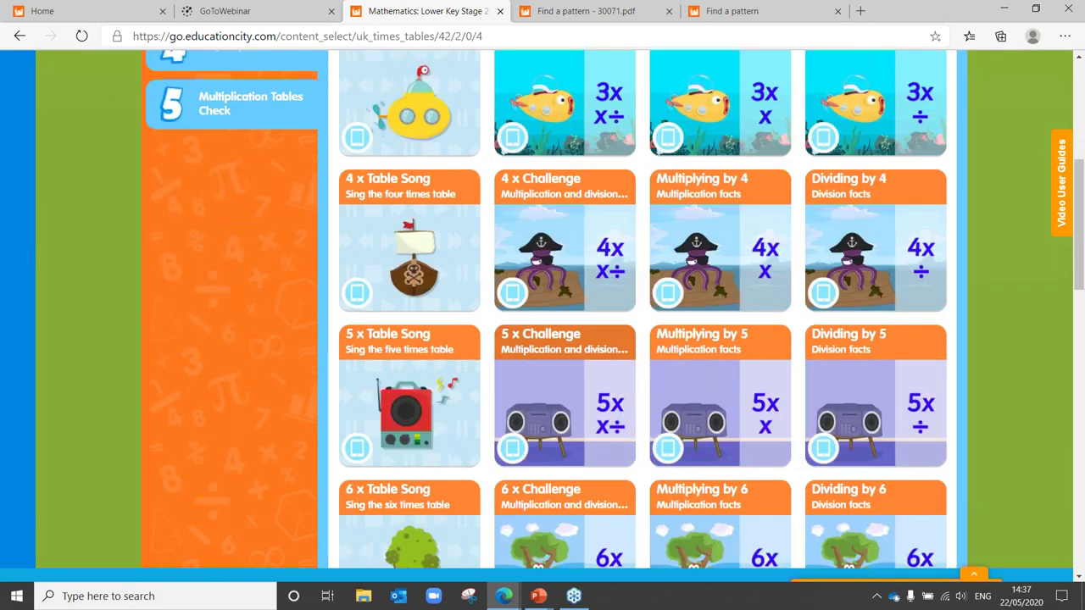
left_click(407, 195)
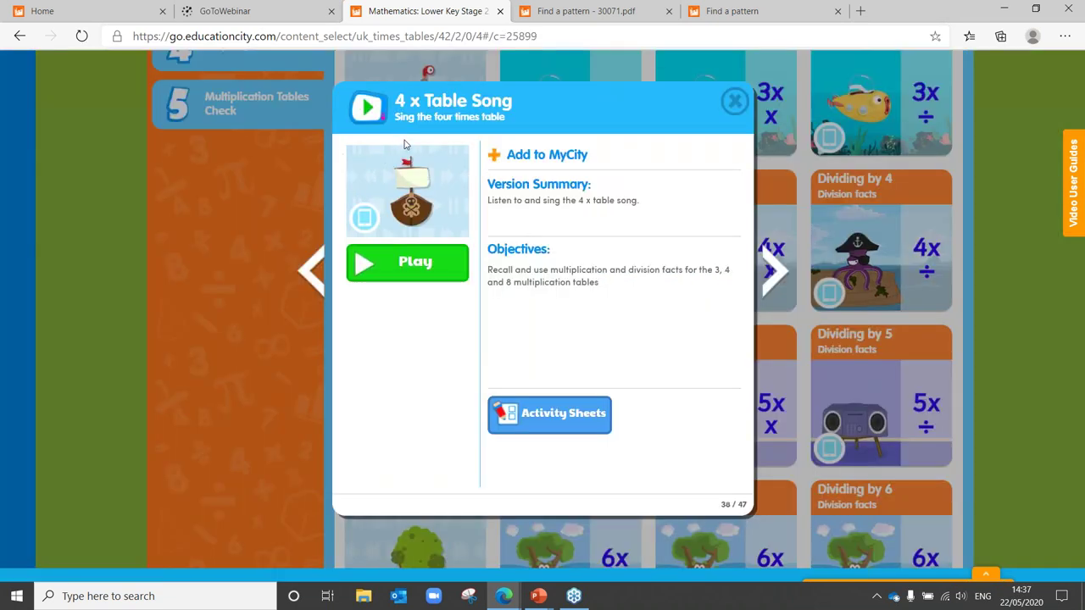
left_click(494, 156)
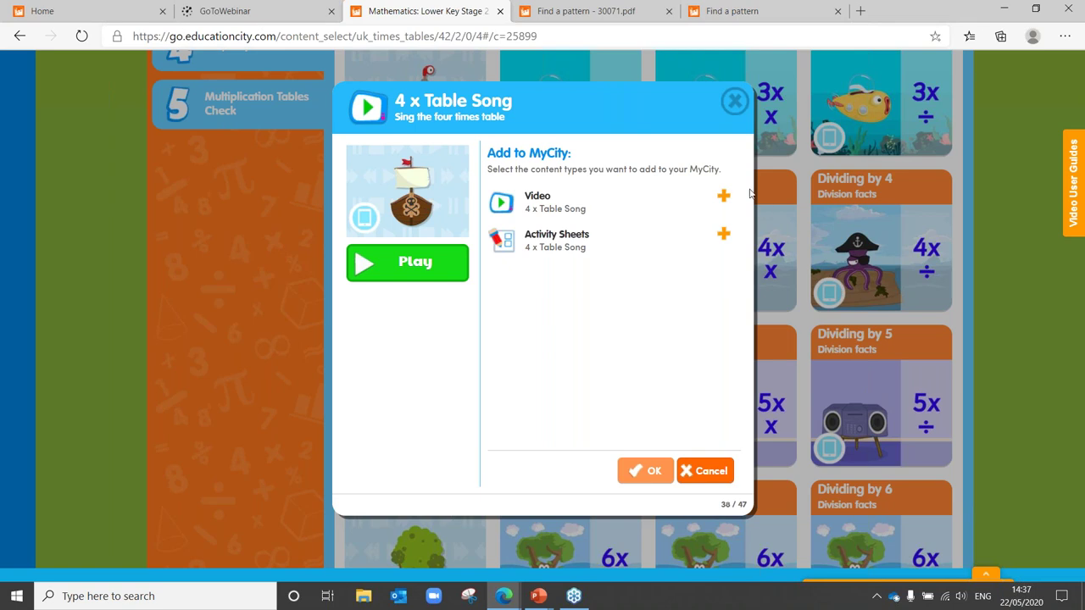
left_click(723, 197)
left_click(646, 471)
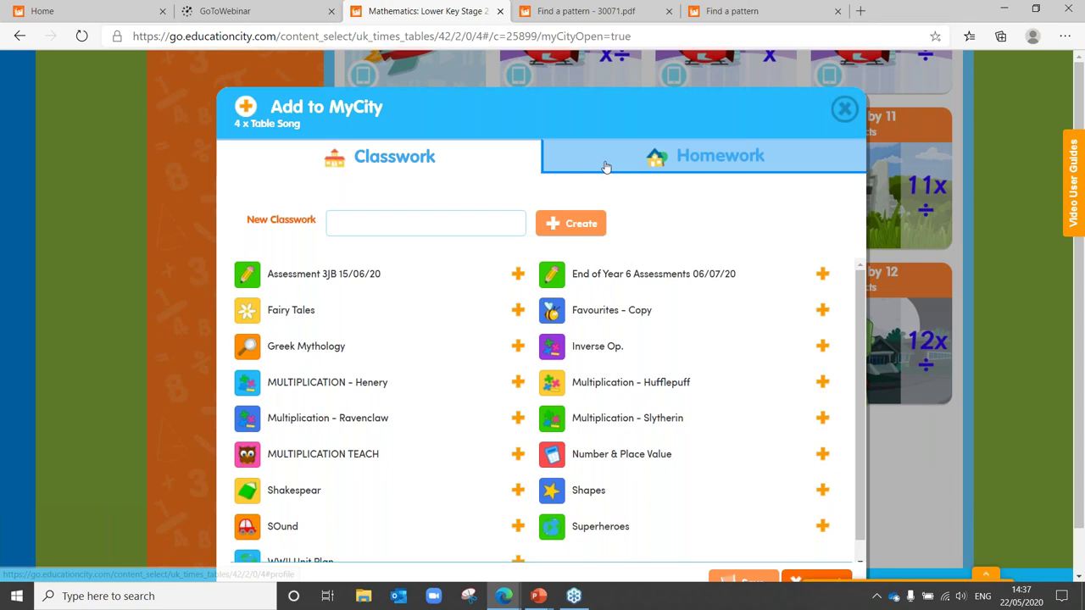
Step: Save the 4 x Table Song video to the Times Table investigation homework, dismiss the confirmation and close the song details
left_click(720, 156)
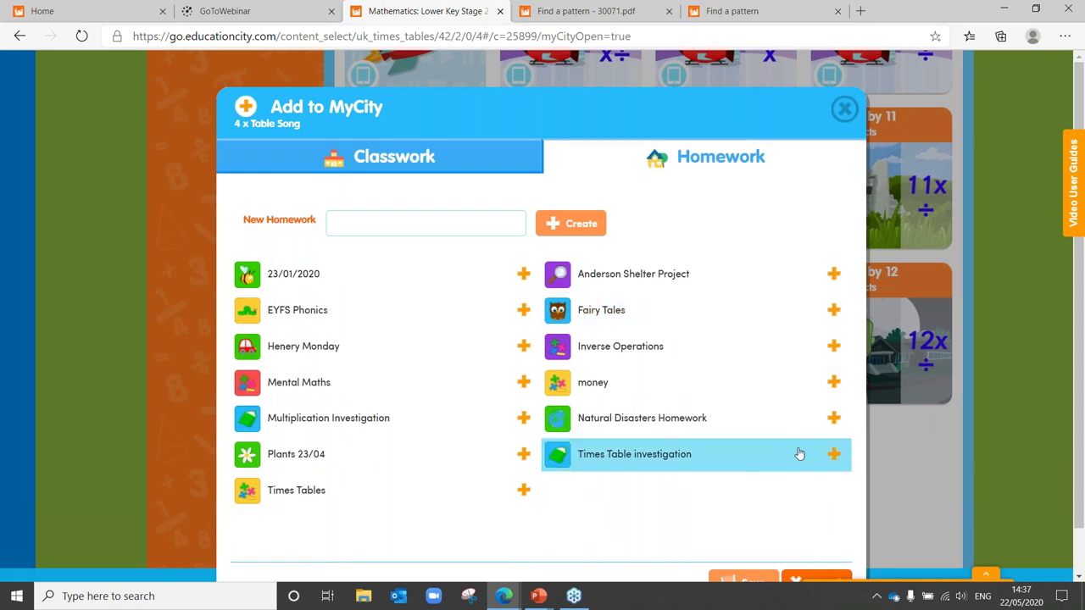
left_click(835, 458)
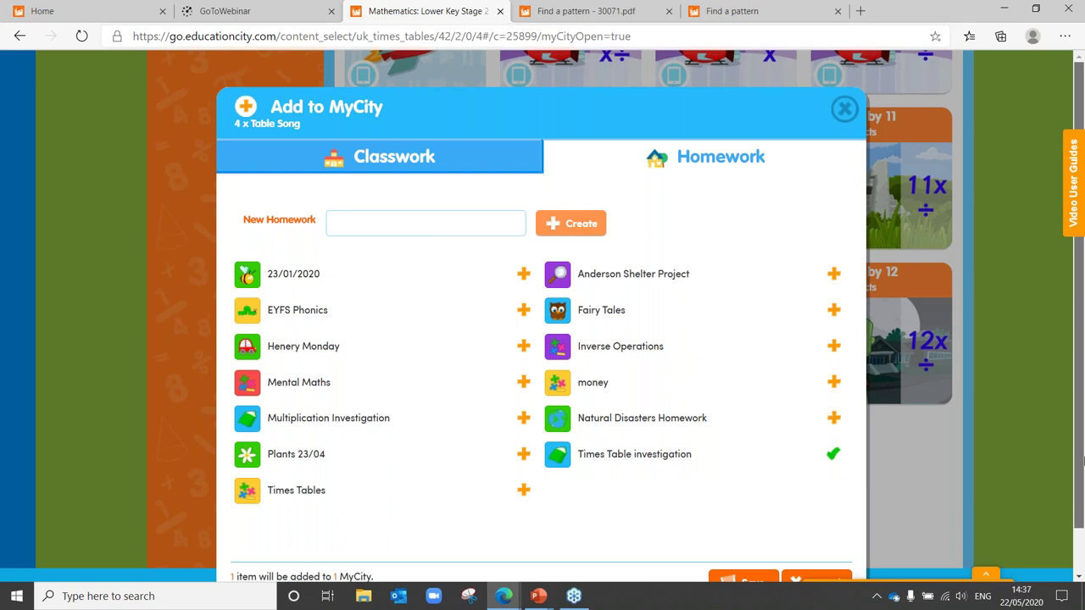
scroll(826, 509, "down", 1)
left_click(743, 533)
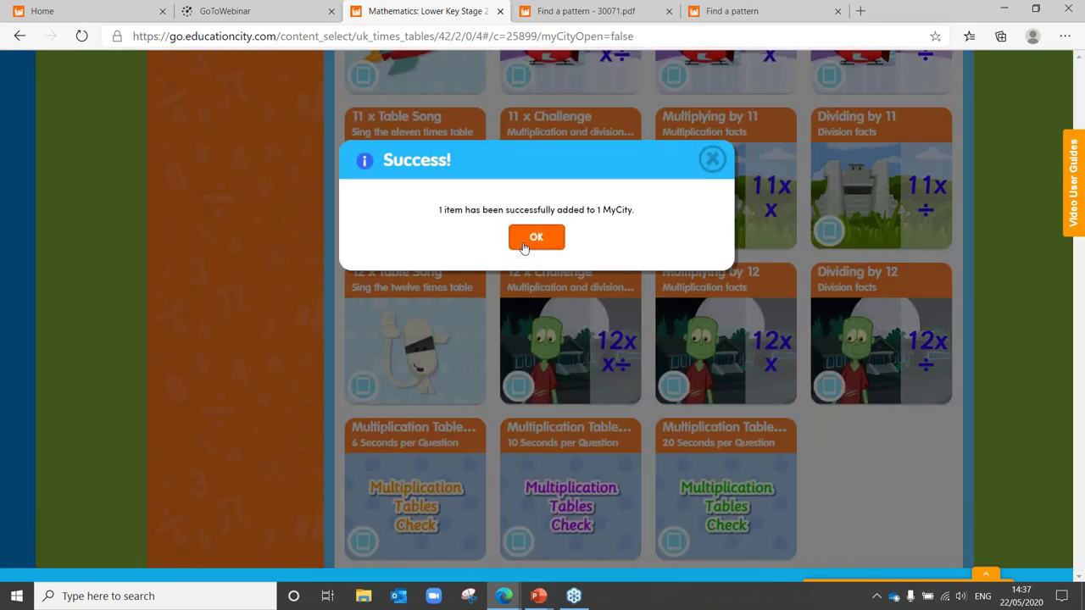
left_click(535, 238)
left_click_drag(1080, 455, 1051, 379)
left_click(768, 273)
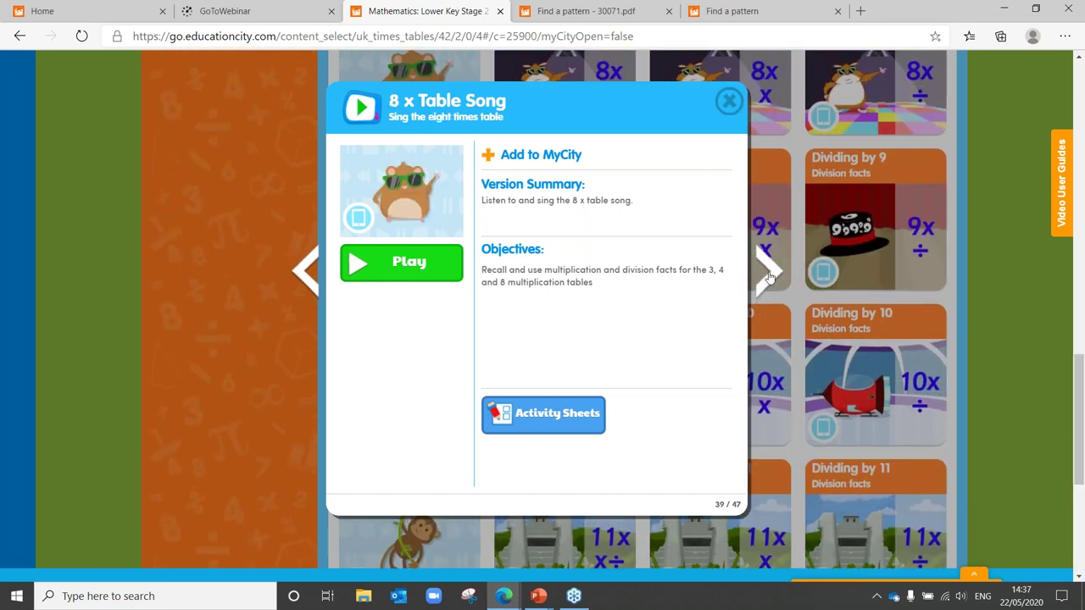
left_click(727, 100)
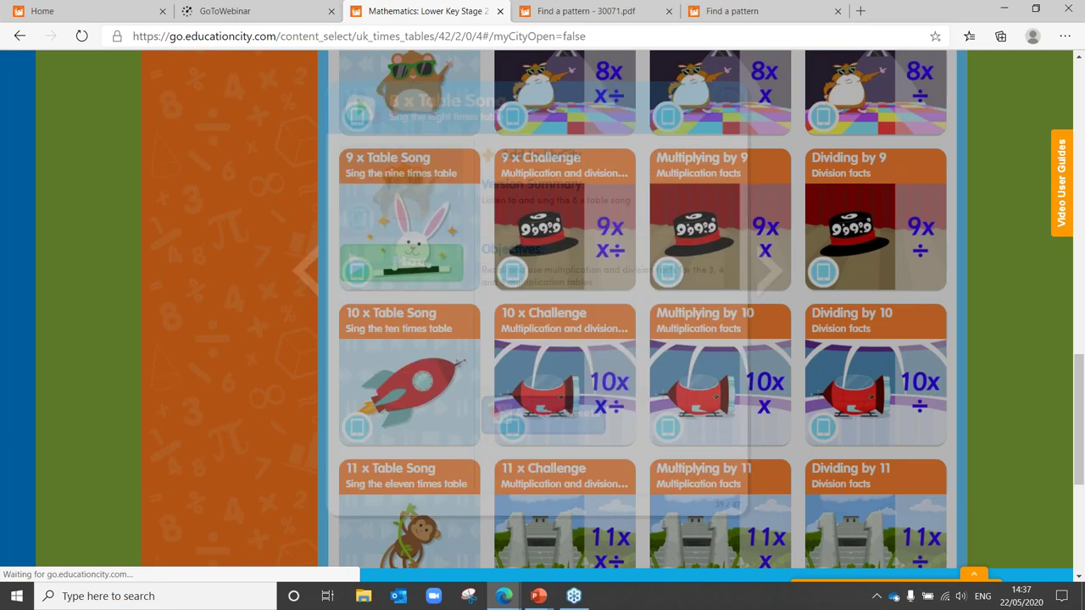
Step: Open the 4 x Challenge details and choose its Activity content for adding to MyCity
scroll(1042, 318, "up", 4)
scroll(1042, 319, "up", 5)
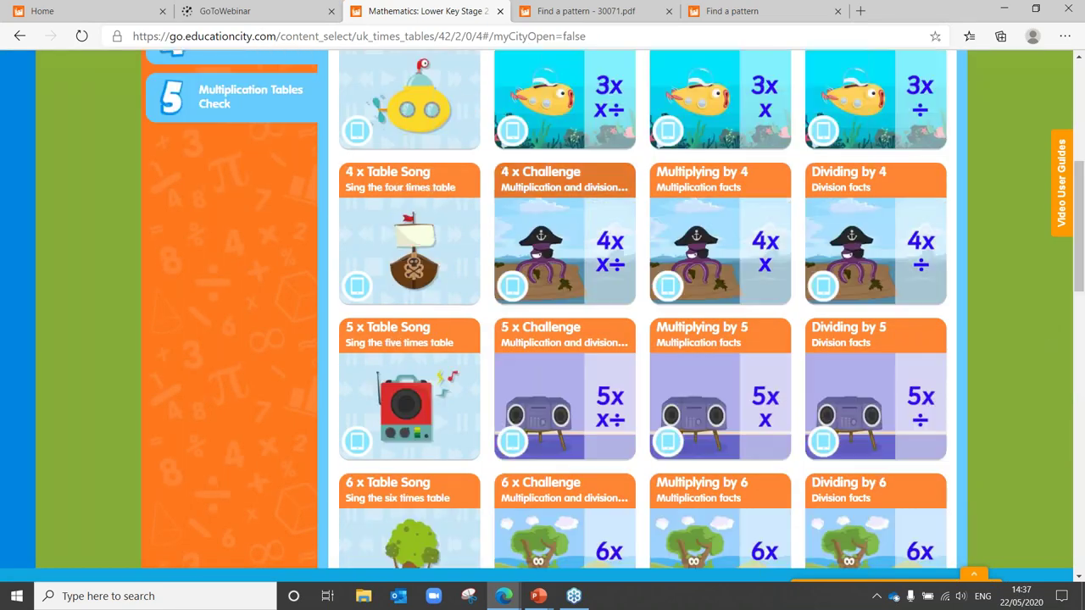
left_click(564, 245)
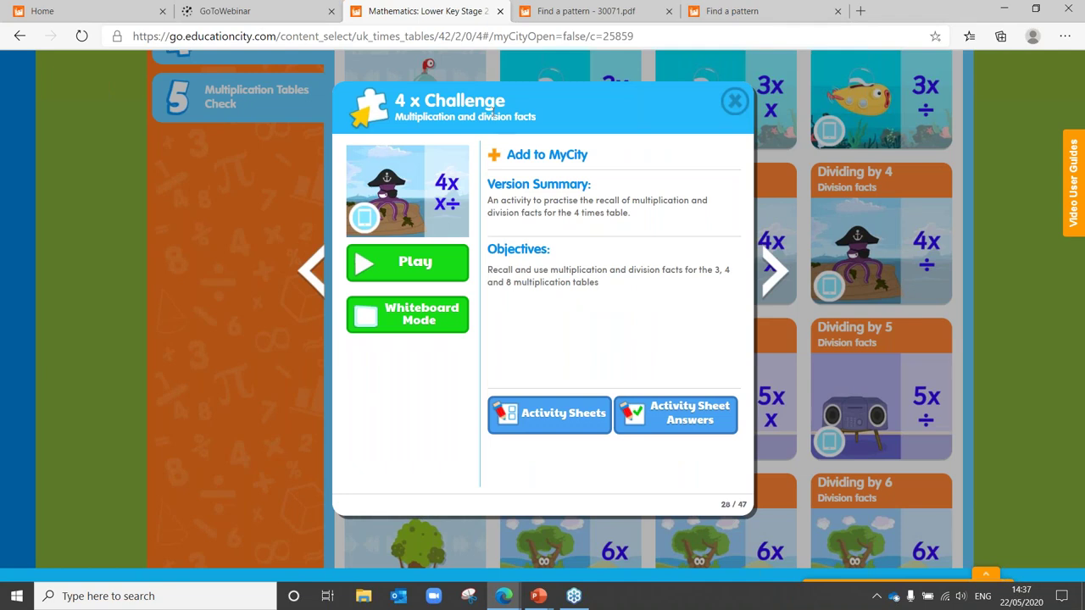
left_click(496, 158)
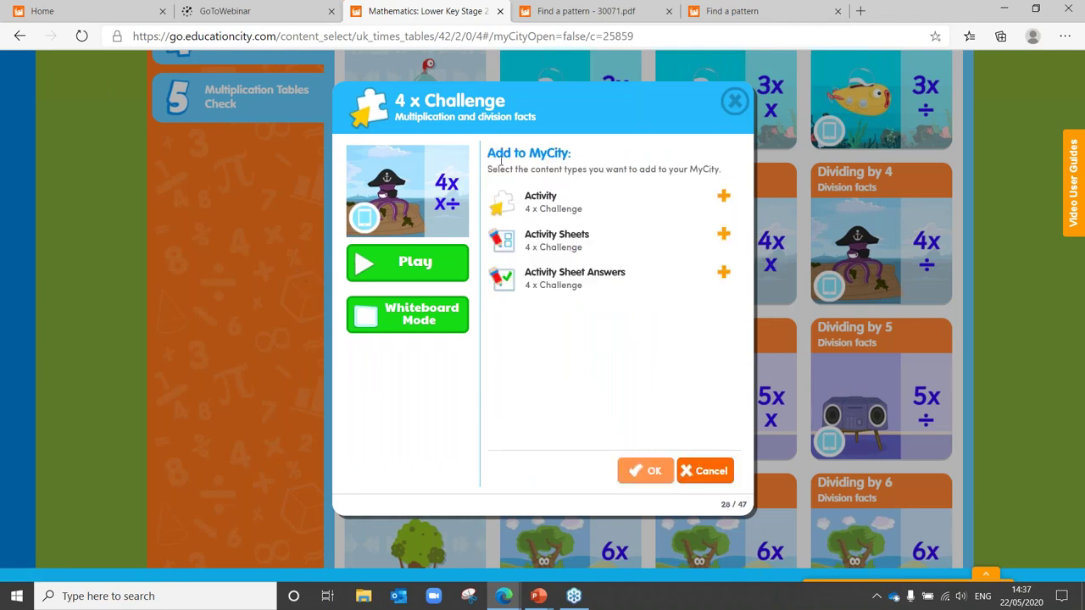
left_click(721, 203)
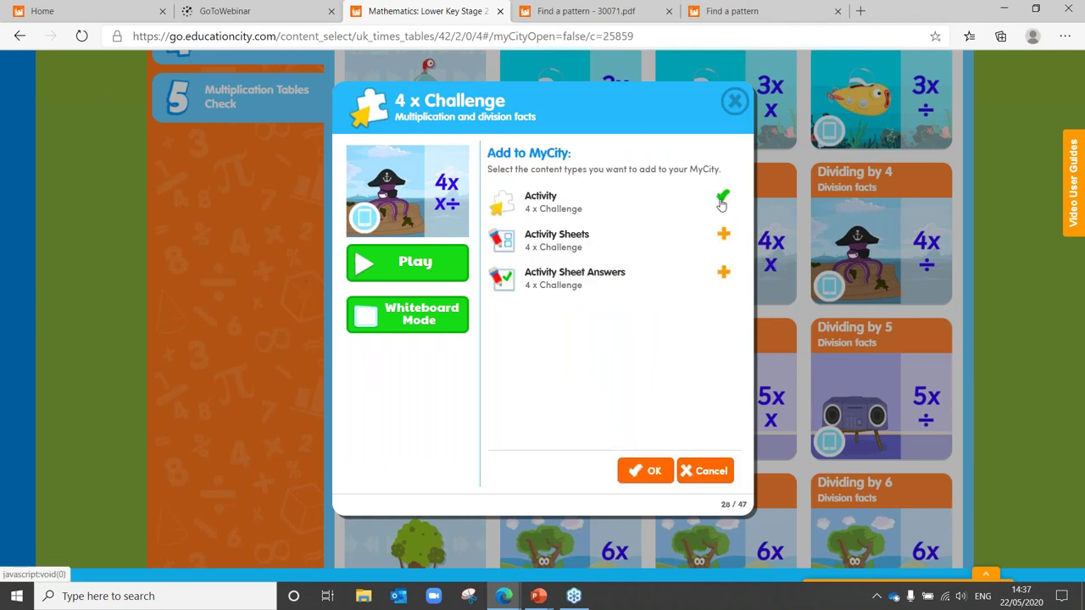
left_click(645, 473)
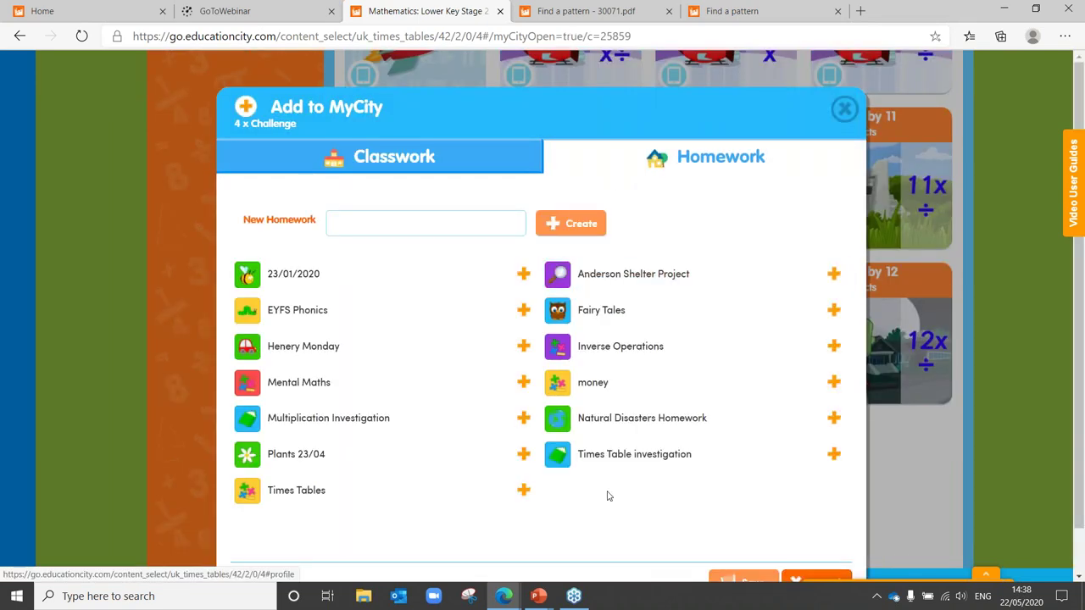
Step: Save the 4 x Challenge activity to the Times Table investigation homework and close the confirmation and the details
left_click(833, 455)
left_click(749, 581)
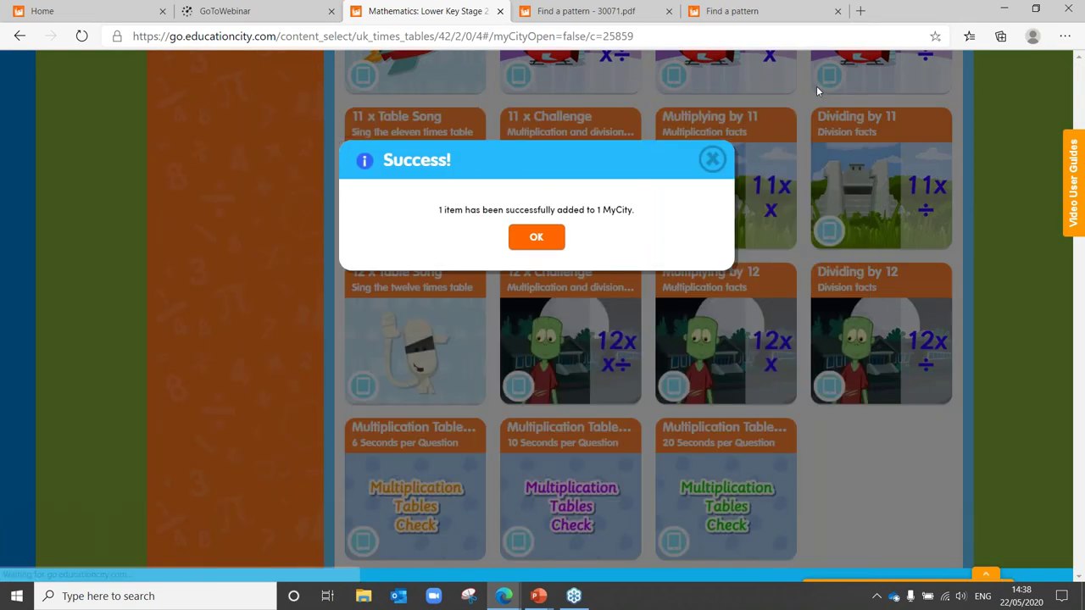
left_click(816, 85)
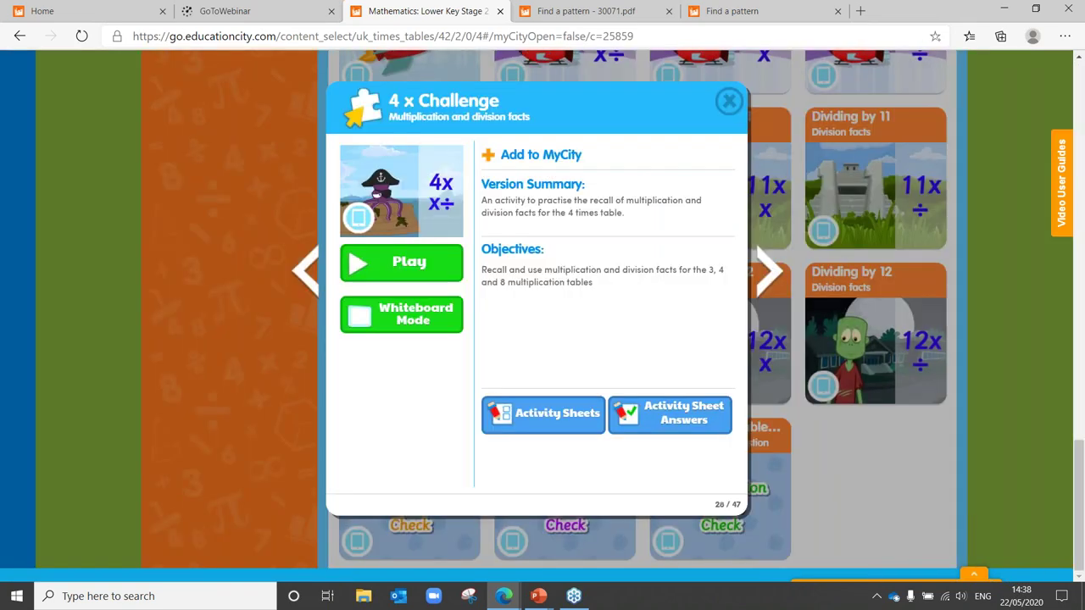
left_click(726, 103)
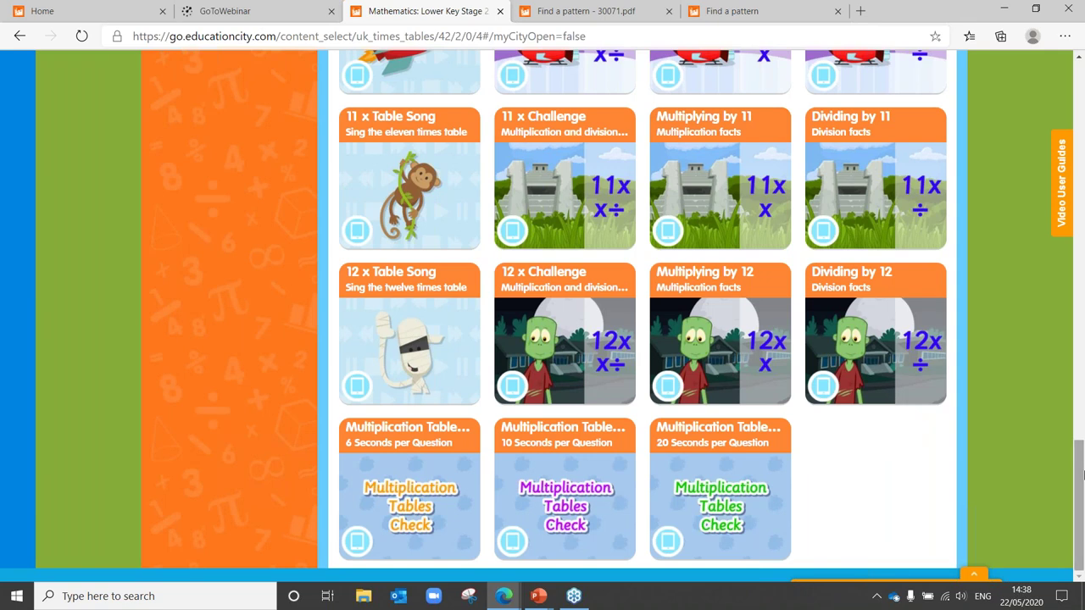
Step: Return from Times Tables to the Lower KS2 Mathematics overview and open its Topic Tools
left_click_drag(1082, 460, 1066, 111)
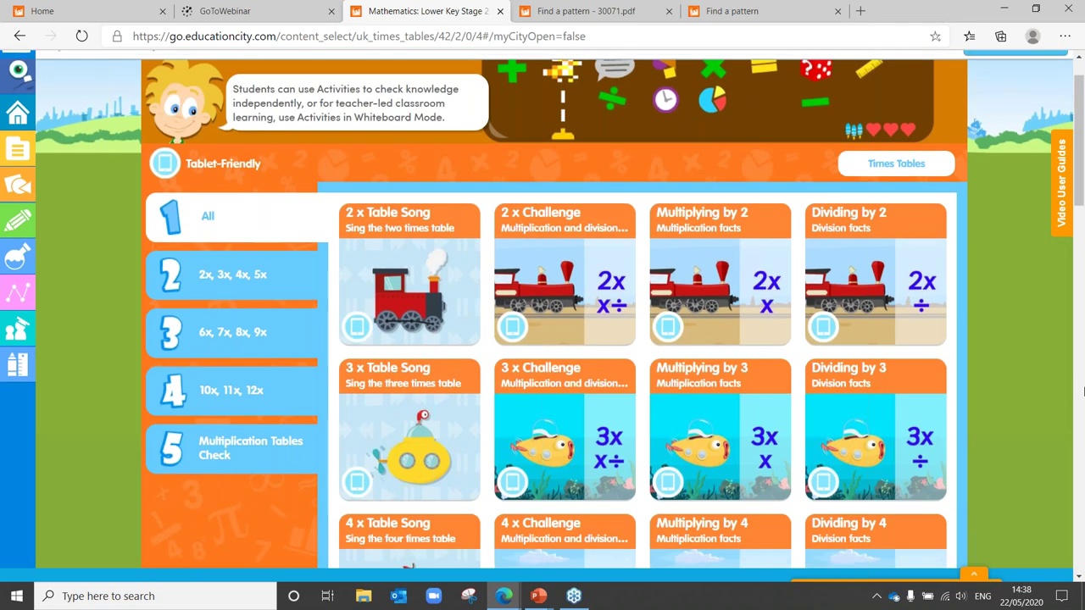
scroll(1082, 391, "up", 1)
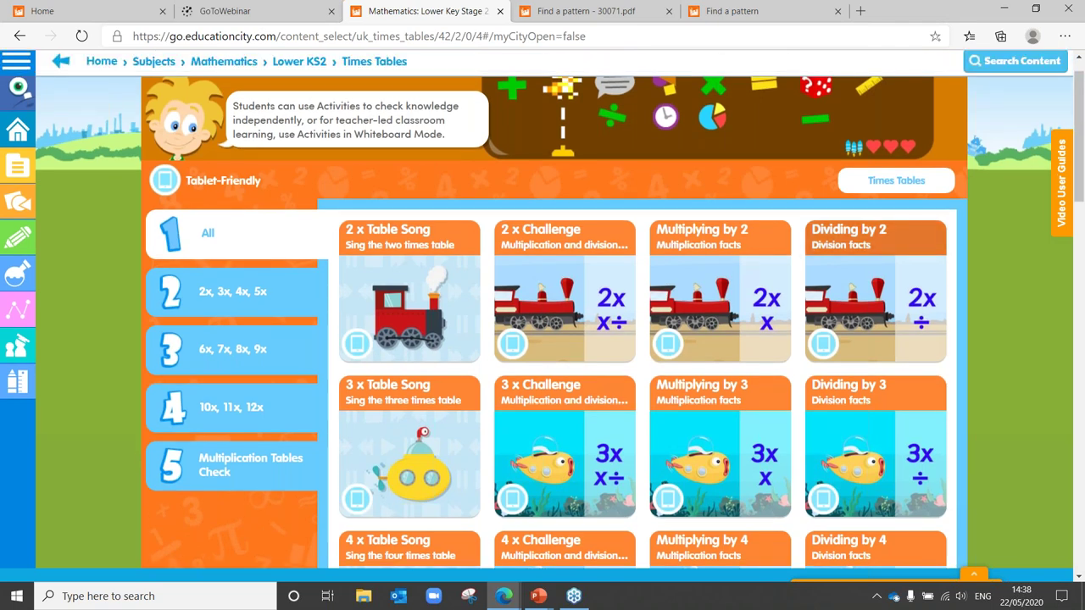
scroll(25, 97, "up", 1)
left_click(61, 99)
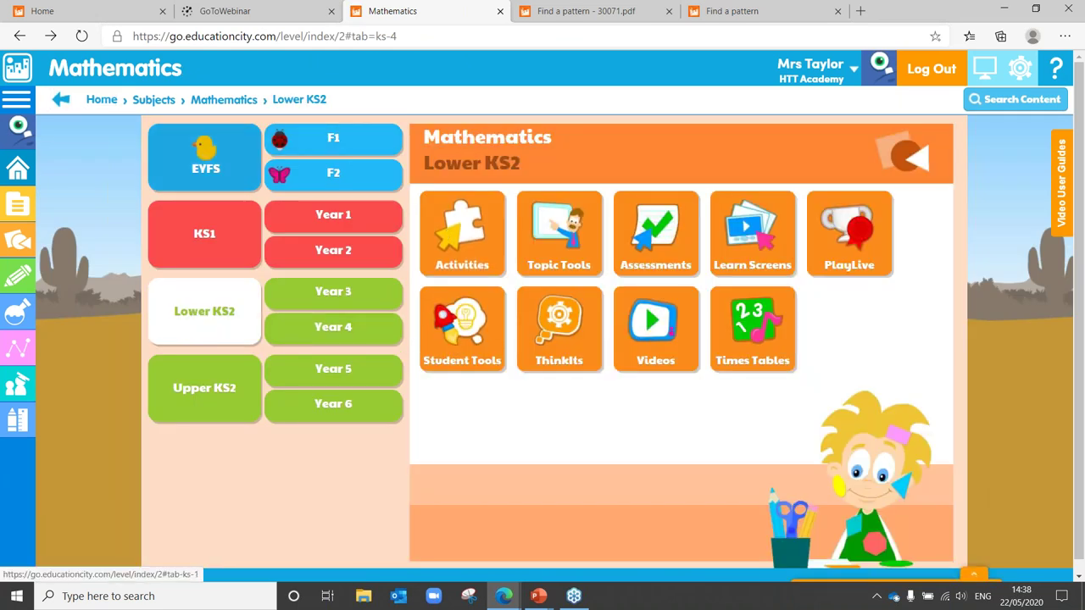
left_click(568, 247)
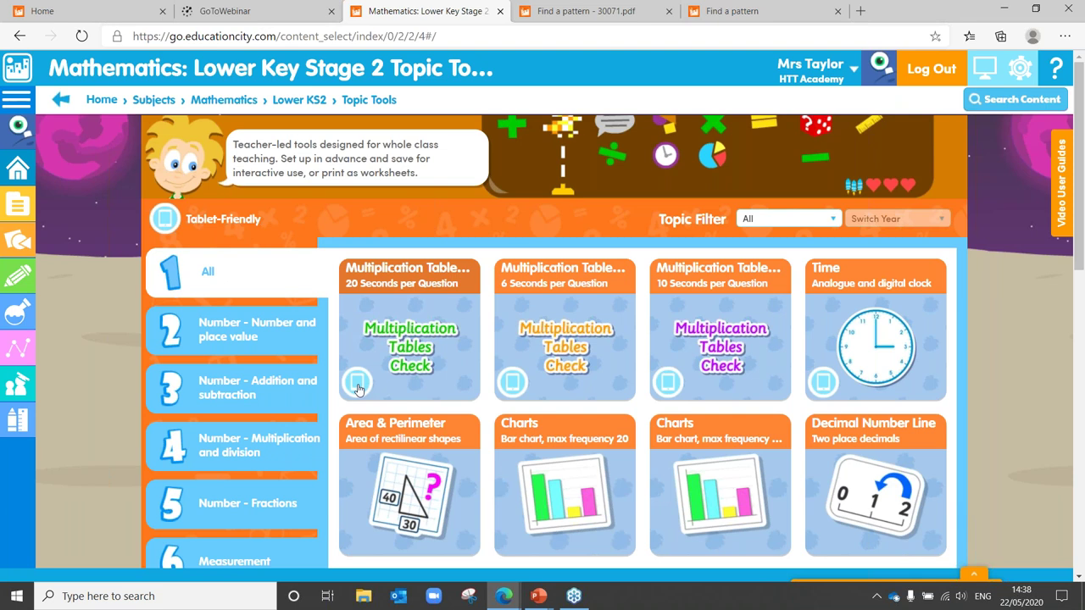
Step: Launch the Grid topic tool with the 12 x 12 multiplication grid and open its settings
left_click_drag(1079, 265, 1079, 409)
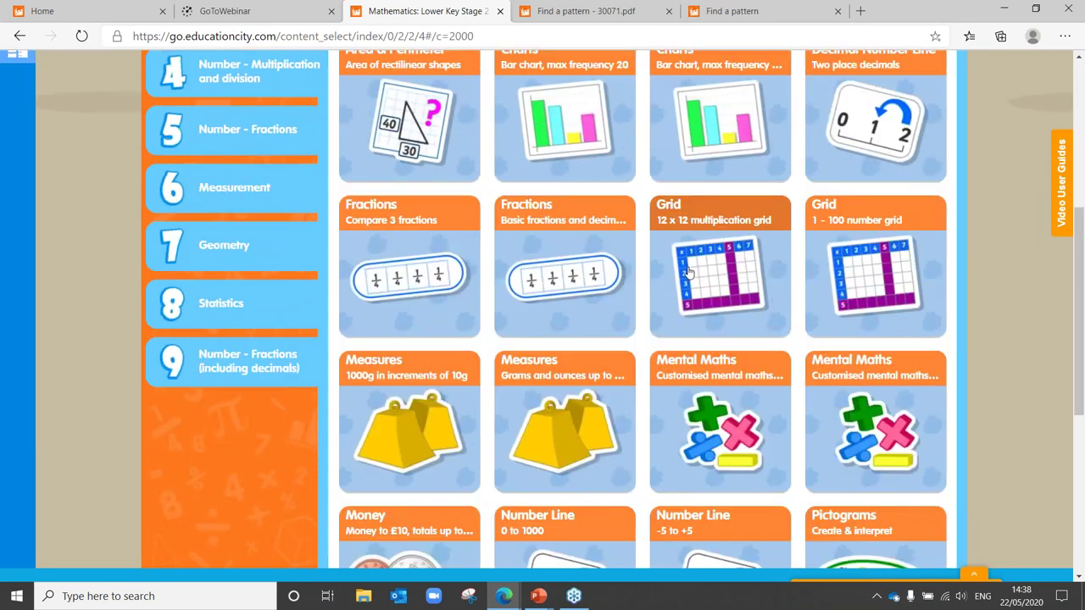
left_click(688, 271)
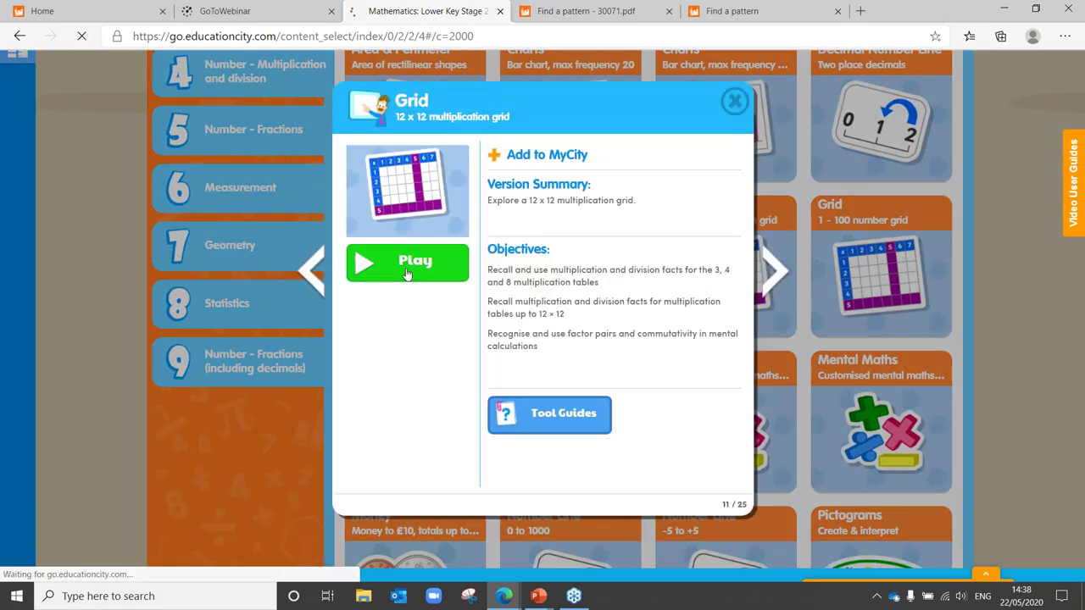
left_click(407, 273)
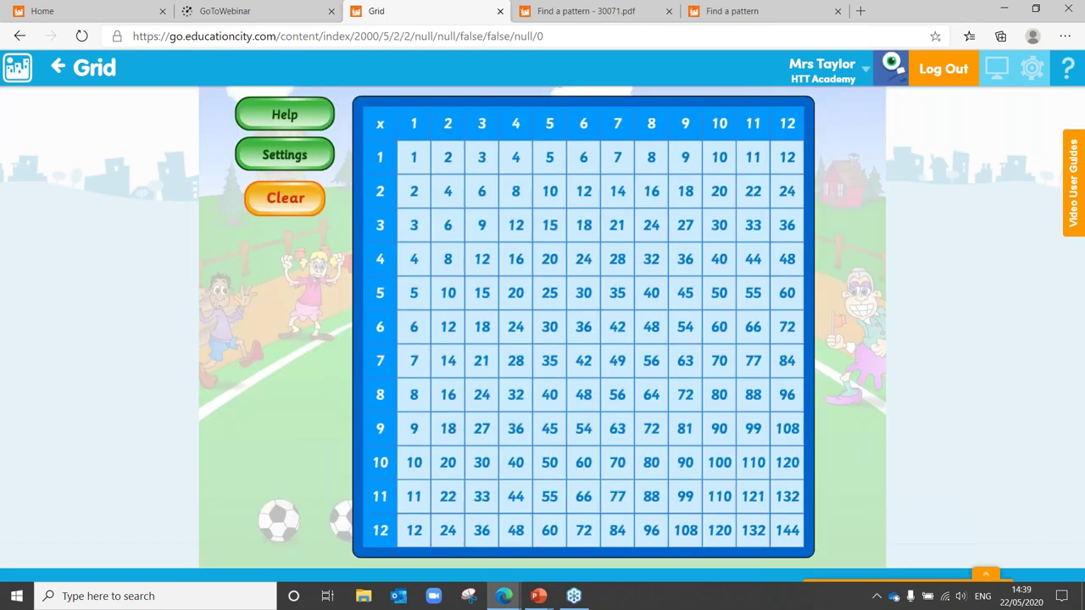
left_click(298, 164)
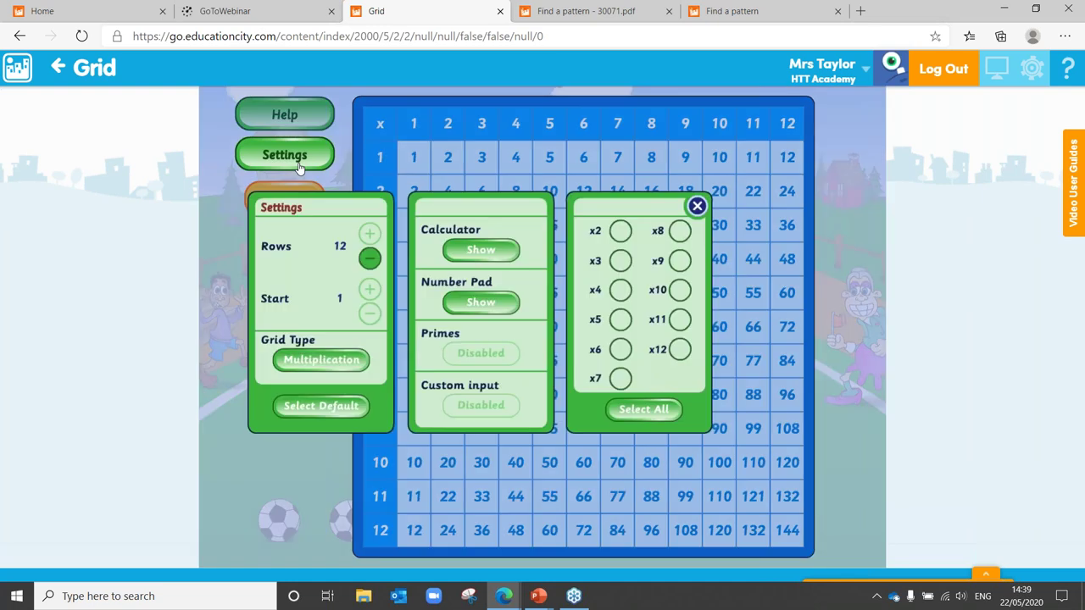
Step: Try out smaller sizes for the multiplication grid, ending at 6 rows
left_click(369, 259)
left_click(369, 259)
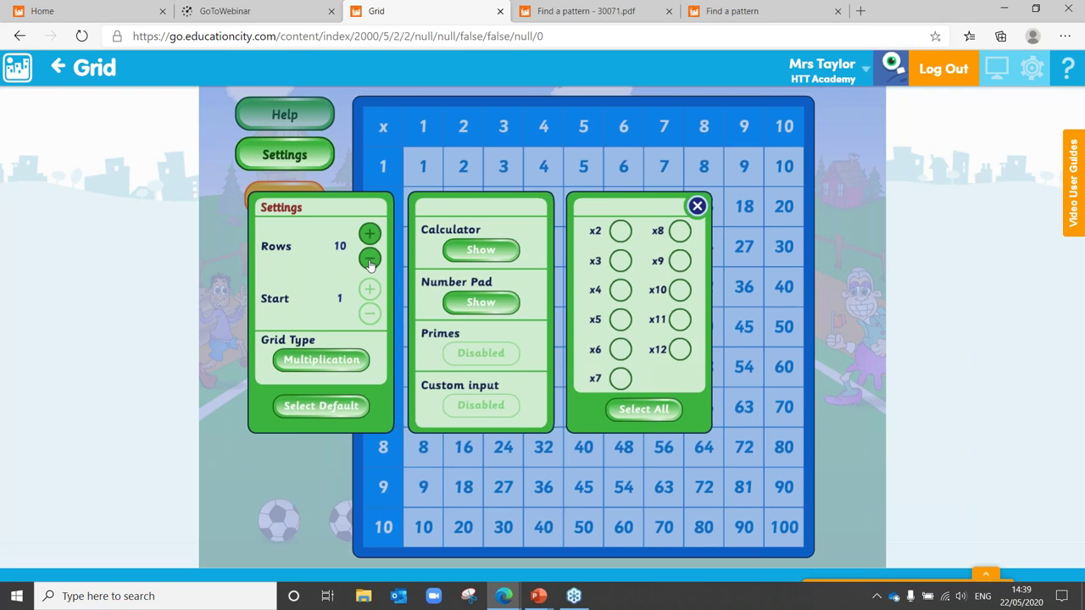
left_click(369, 234)
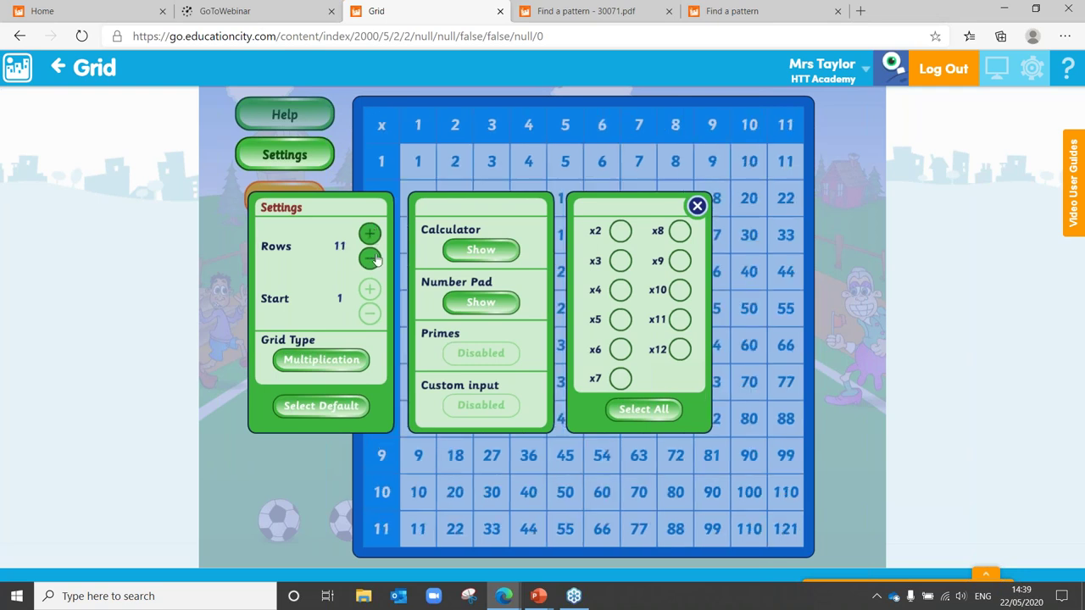
left_click(371, 259)
left_click(370, 259)
left_click(370, 258)
left_click(370, 259)
left_click(371, 258)
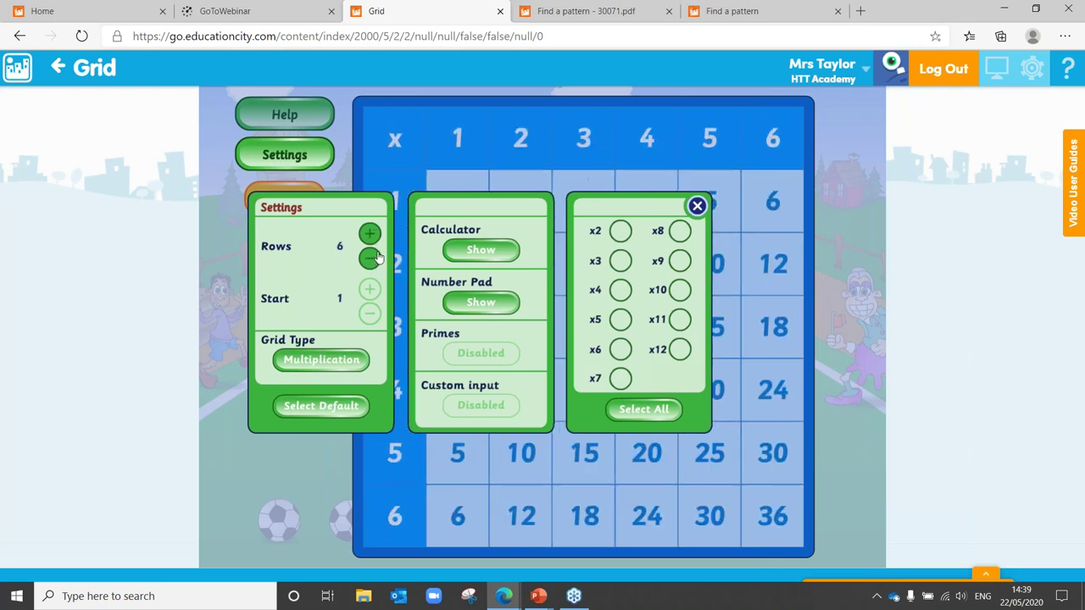
Step: Set the multiplication grid back to 12 rows
left_click(369, 234)
left_click(370, 234)
left_click(369, 234)
left_click(369, 234)
left_click(370, 234)
left_click(369, 234)
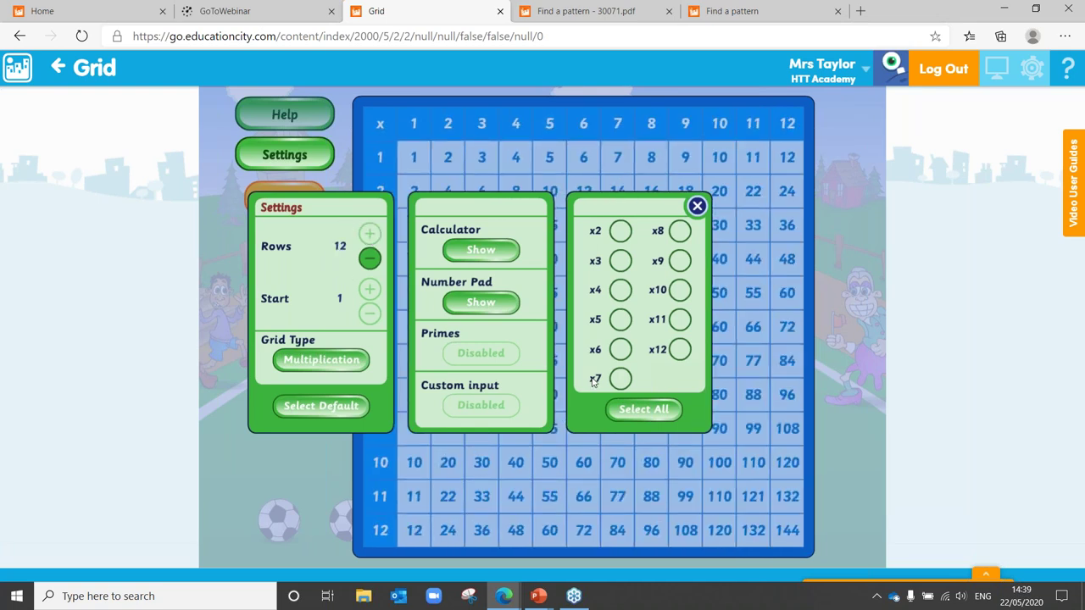
Step: Enable all the multiples from x2 to x12 in the multiplication grid's settings and close the settings
left_click(620, 231)
left_click(621, 261)
left_click(621, 320)
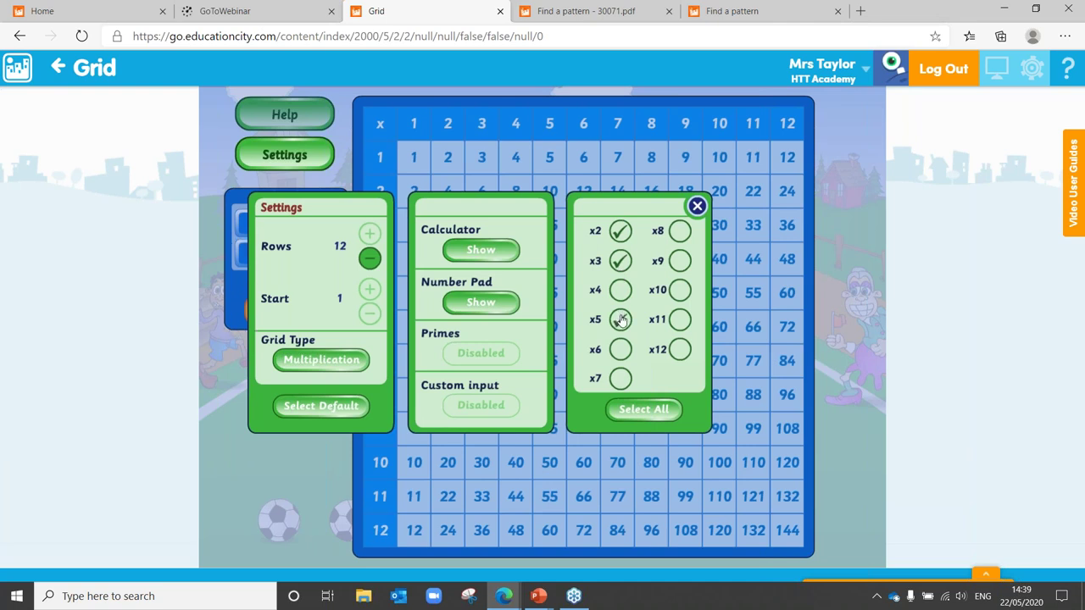
left_click(644, 411)
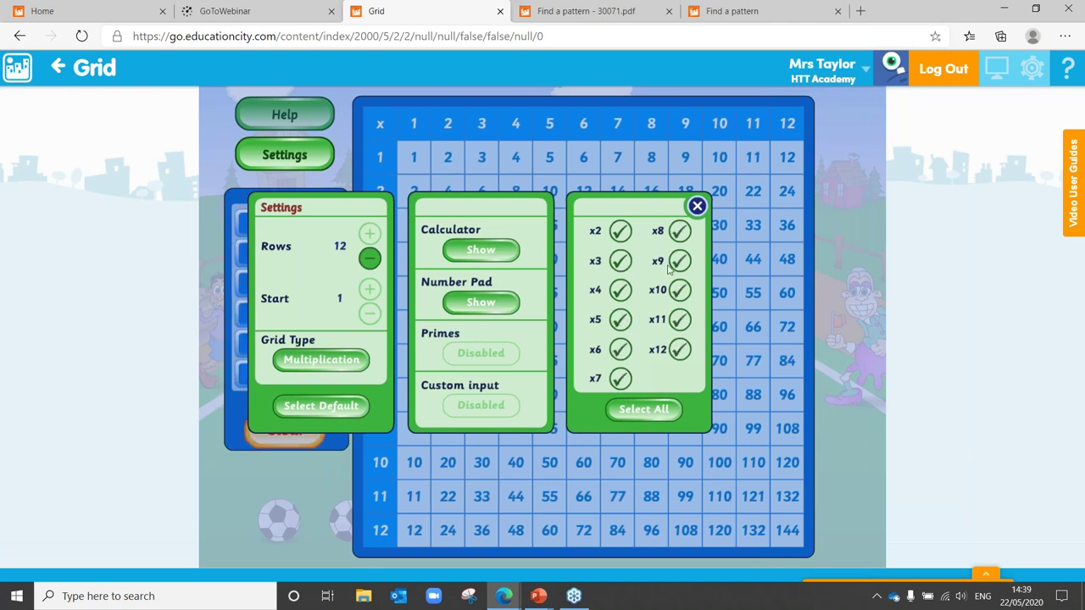
left_click(695, 207)
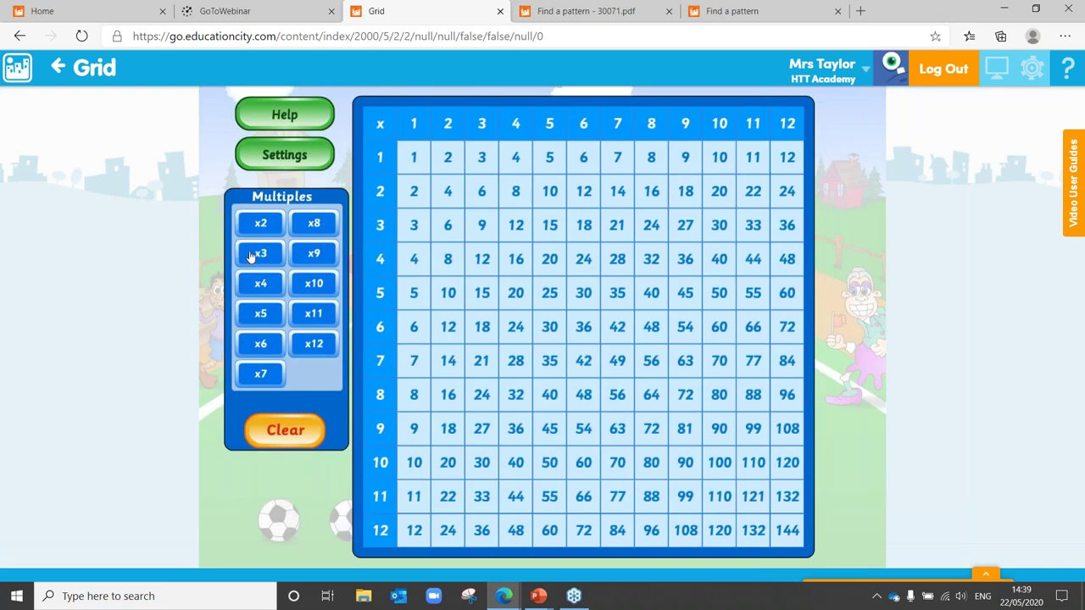
Step: Highlight the multiples of 2 and 4 on the grid to compare them, and remove both highlights
left_click(262, 223)
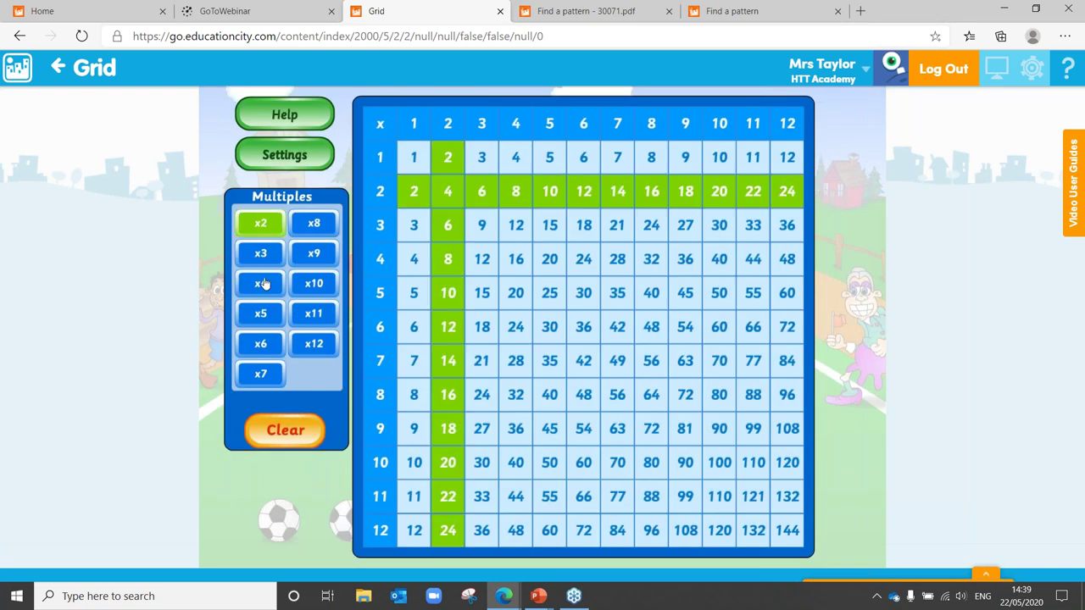
left_click(263, 284)
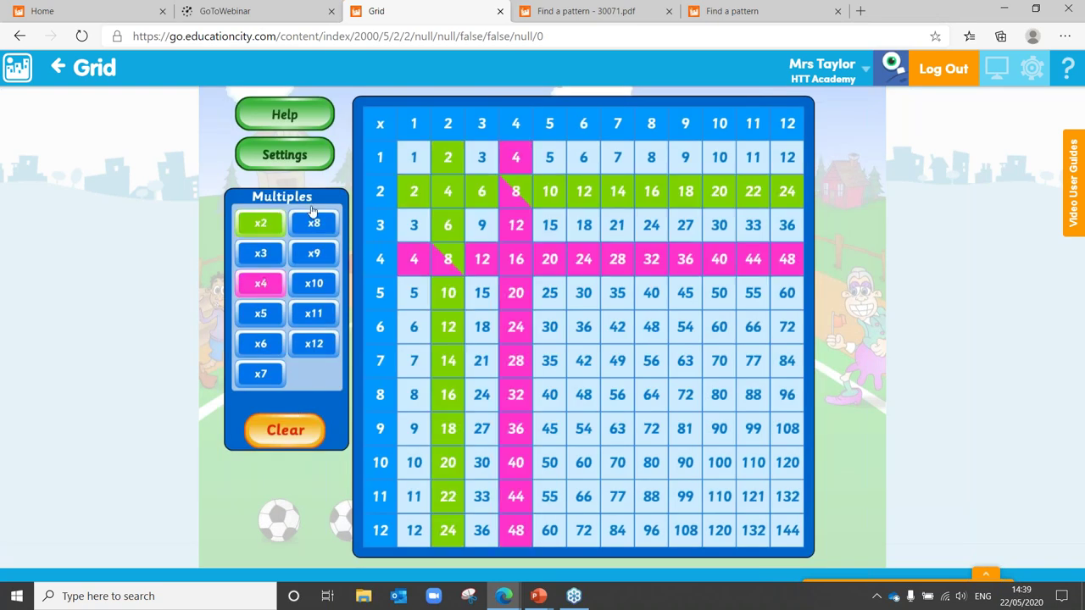
left_click(259, 286)
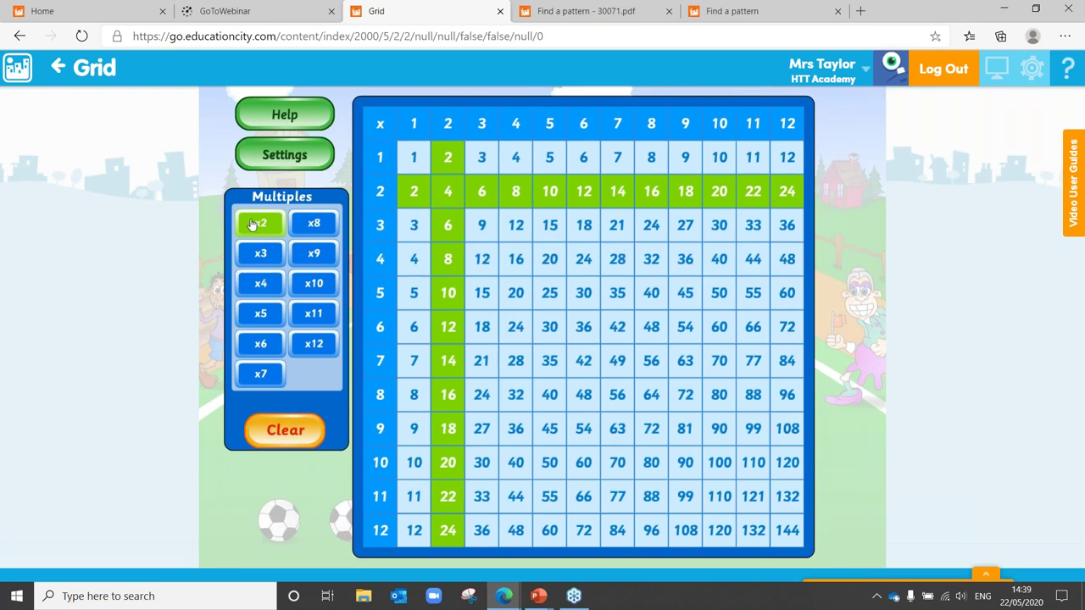
left_click(251, 223)
Step: Highlight the multiples of 3 and 6 on the grid to compare them, and remove both highlights
left_click(262, 254)
left_click(260, 343)
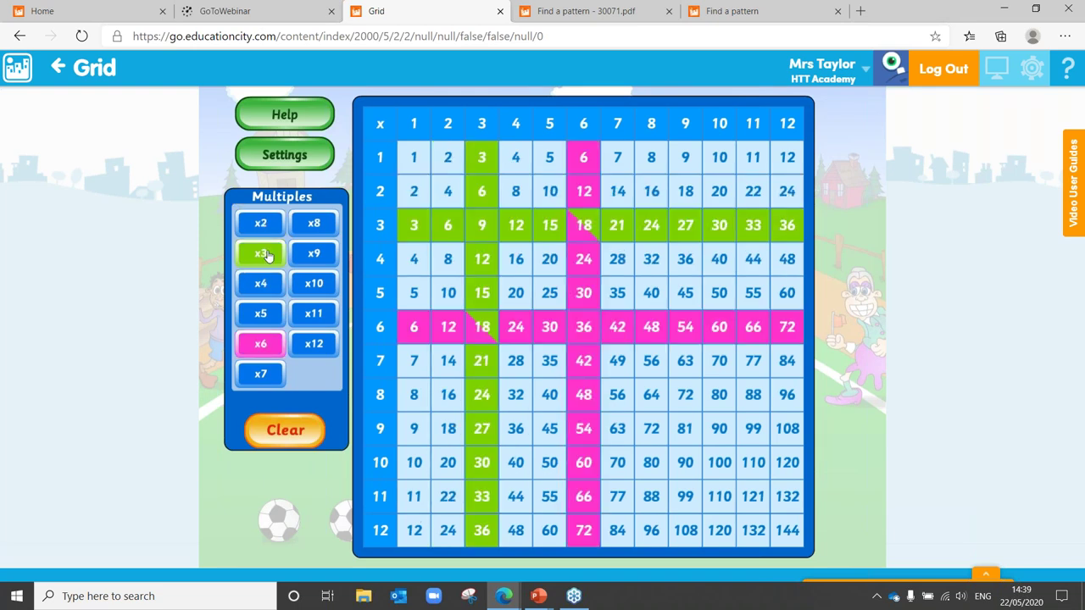
left_click(262, 254)
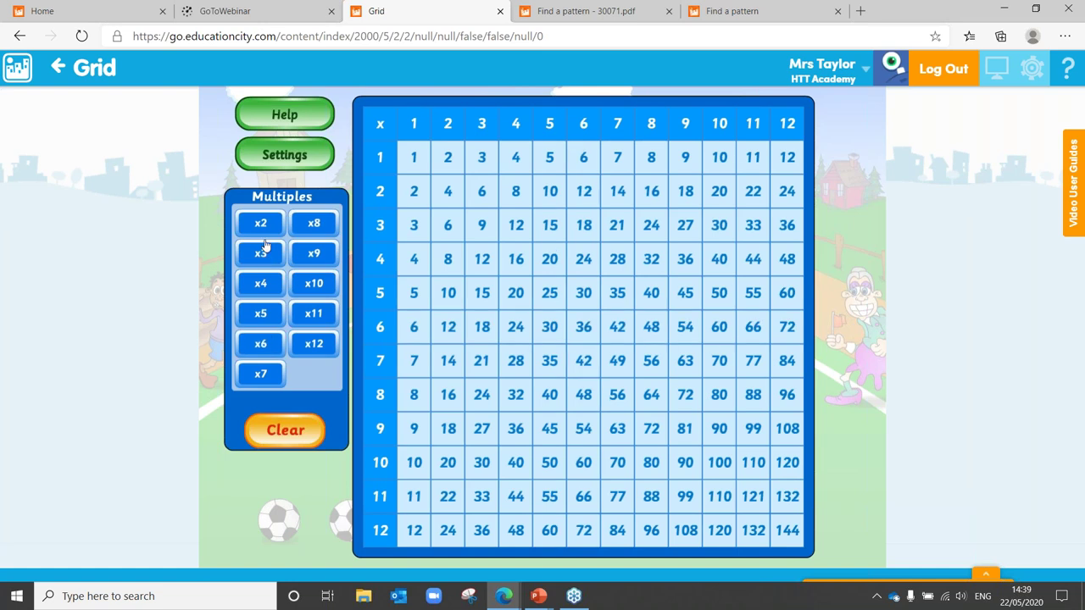
Step: Highlight the multiples of 3, 5, 7 and 9 on the grid, and remove all of them except the 3s
left_click(263, 257)
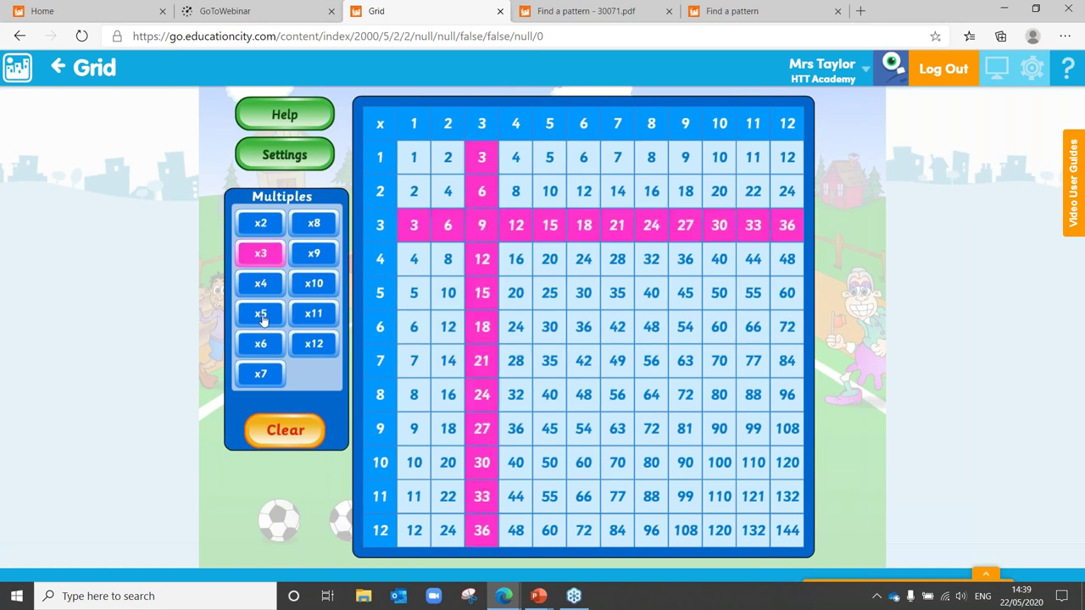
left_click(262, 314)
left_click(266, 374)
left_click(313, 253)
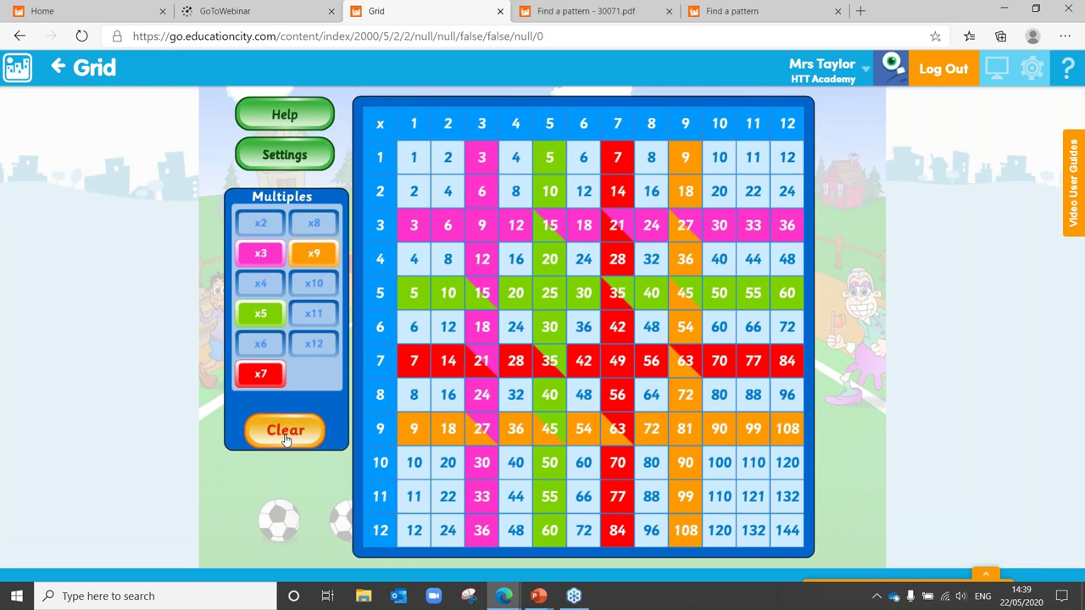
left_click(267, 379)
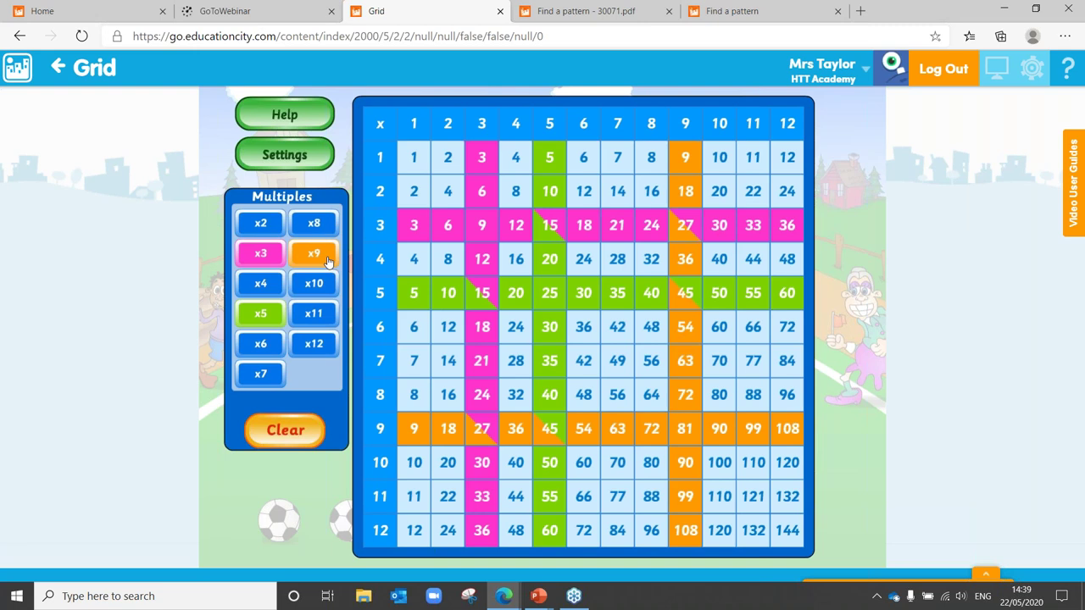
left_click(264, 314)
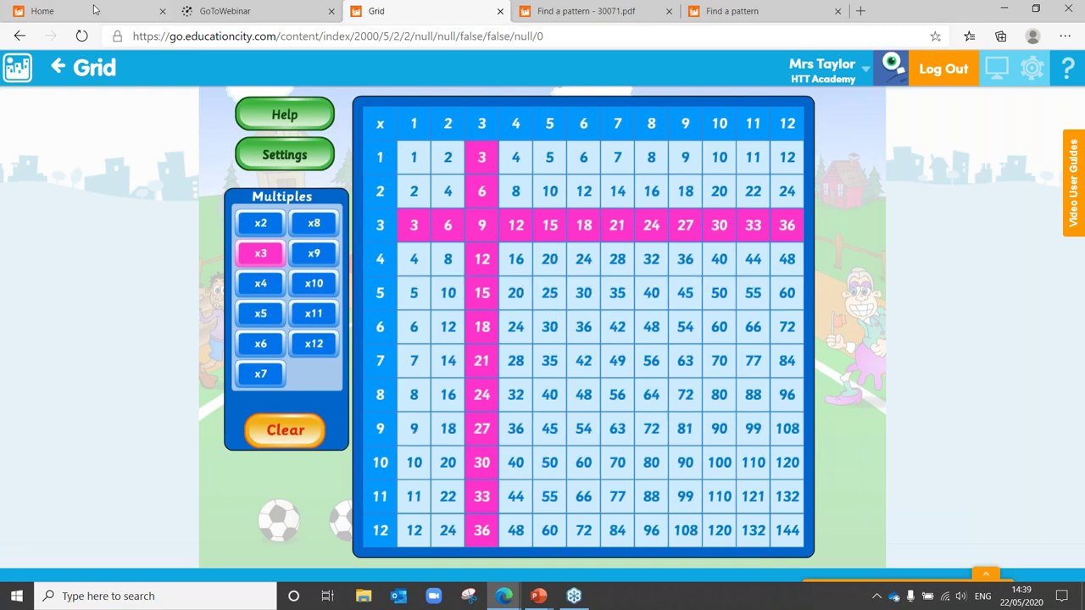
Step: Leave the Grid tool and choose its Topic Tools content for adding to MyCity
left_click(56, 73)
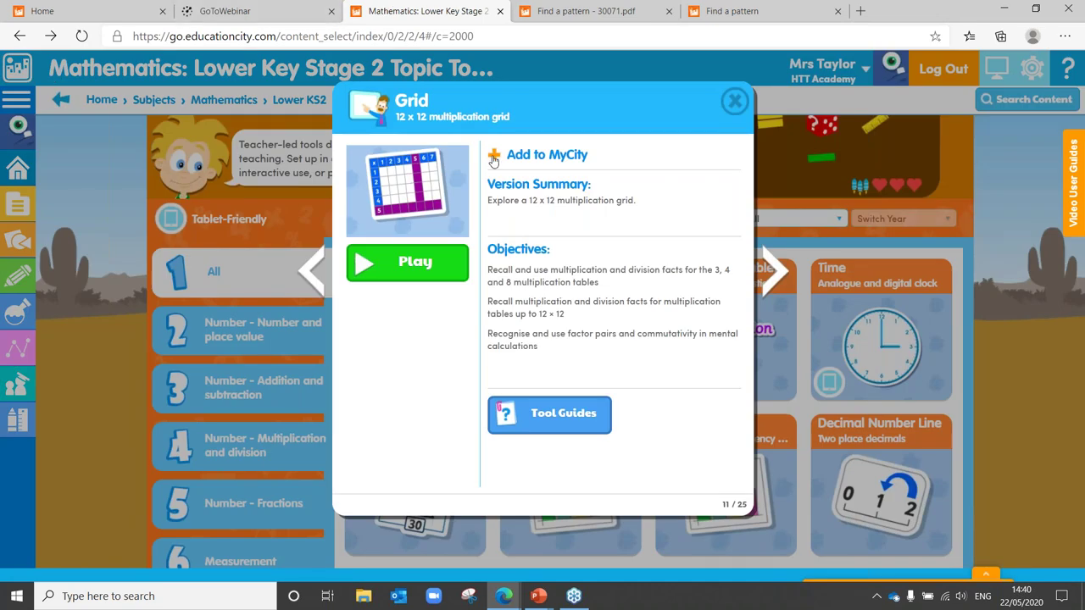
left_click(495, 157)
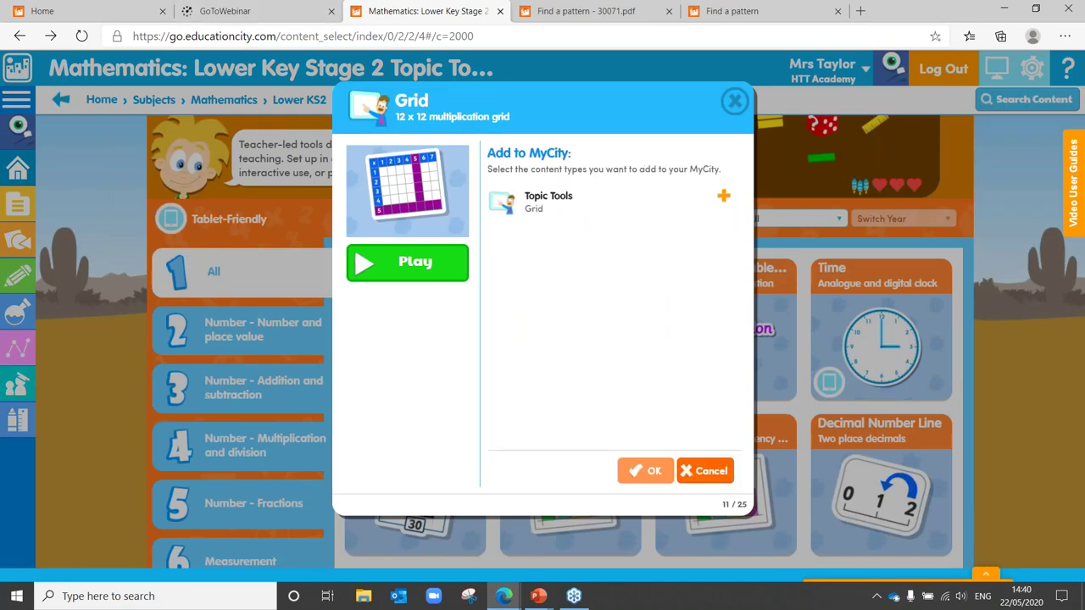
left_click(724, 199)
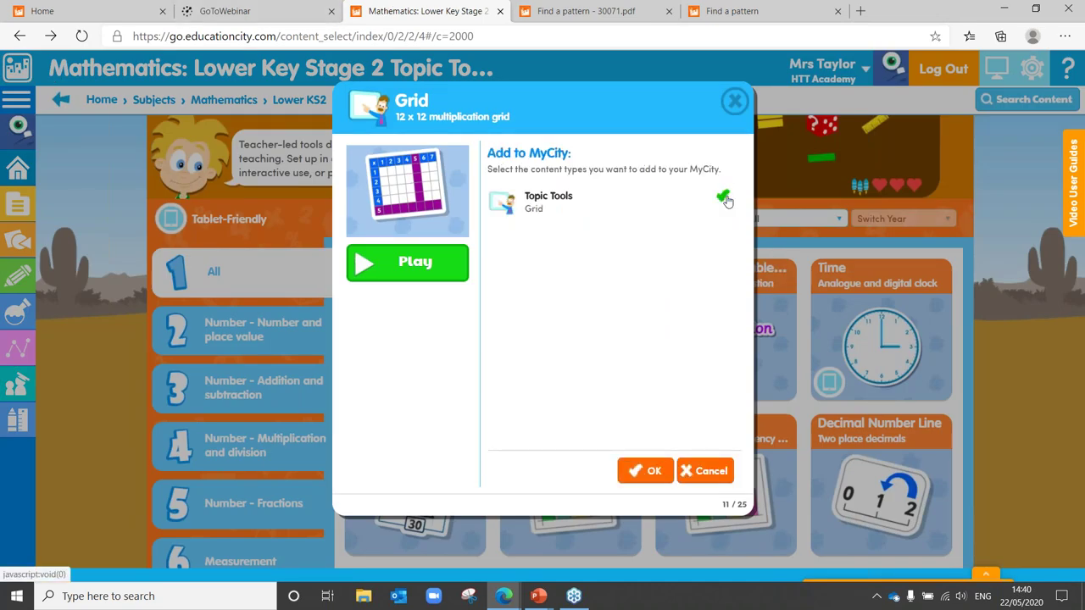
left_click(647, 473)
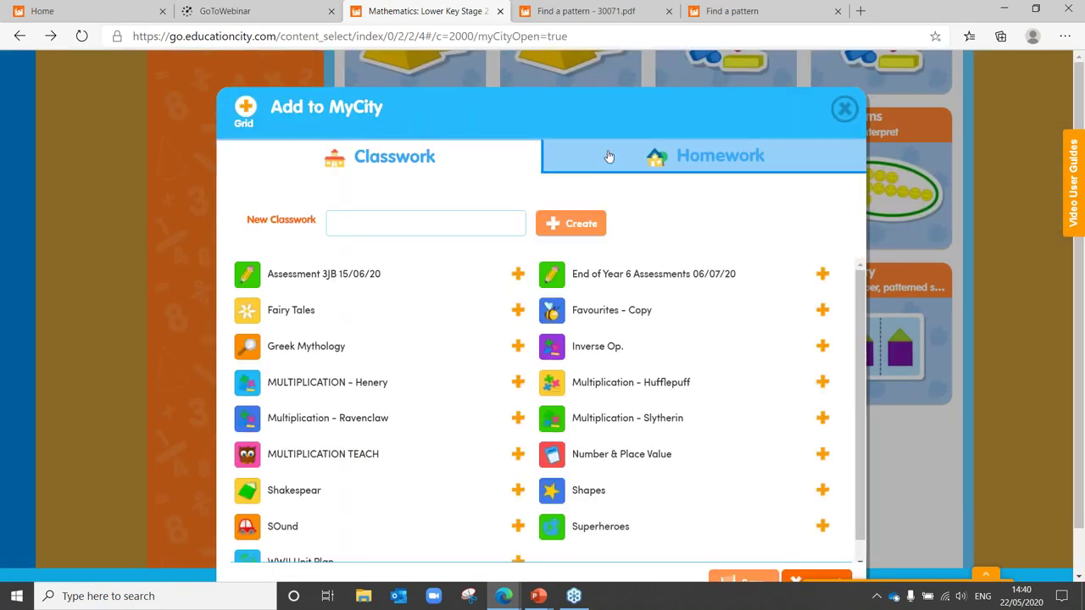
Step: Save the Grid tool to the Times Table investigation homework and close the Grid details
left_click(608, 156)
left_click(836, 457)
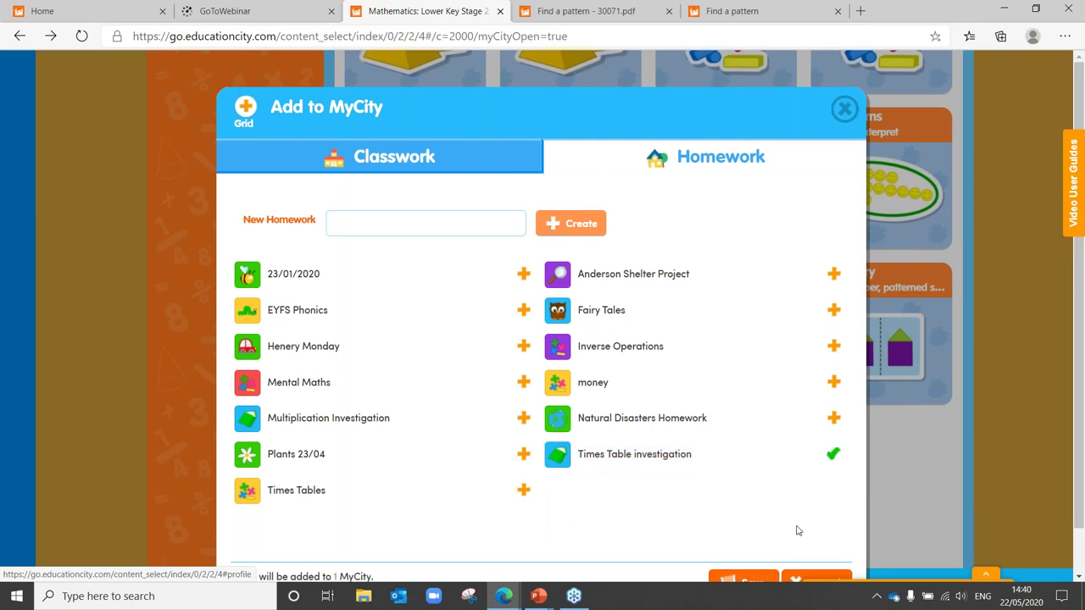
left_click(763, 579)
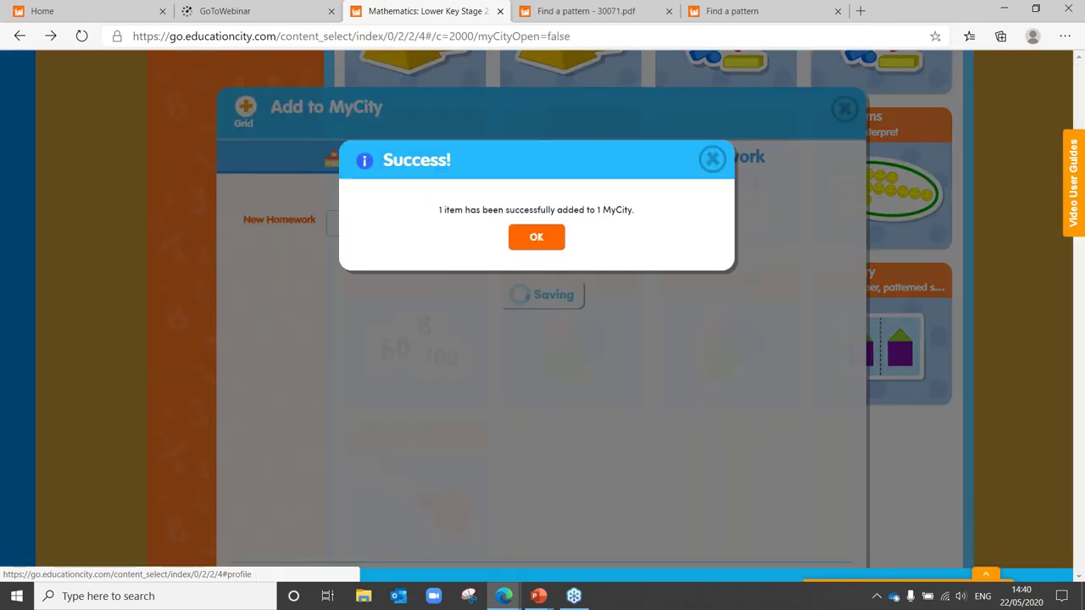
left_click(521, 234)
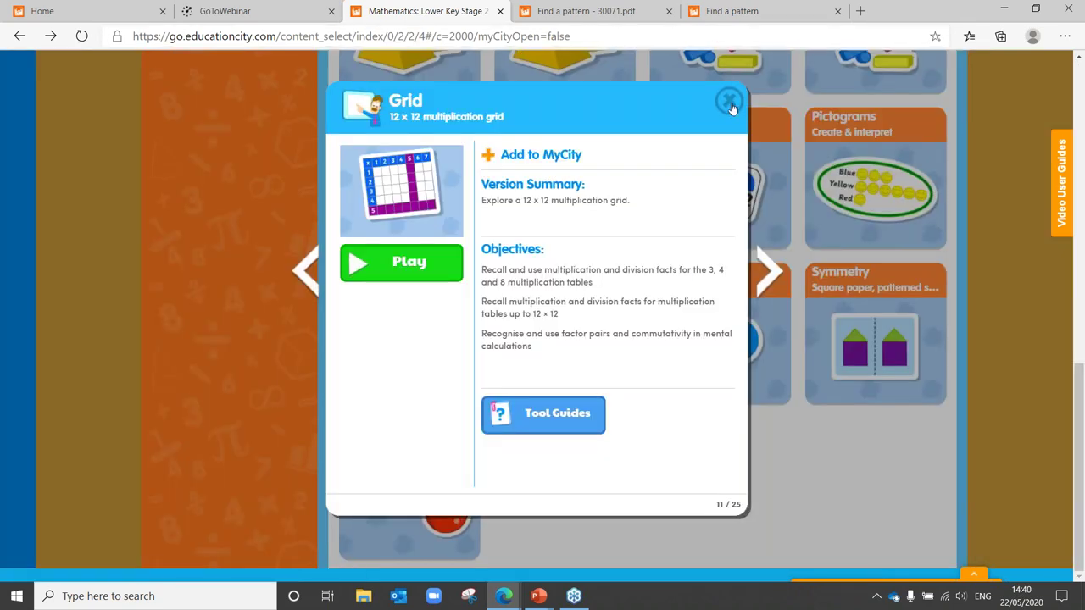
left_click(730, 103)
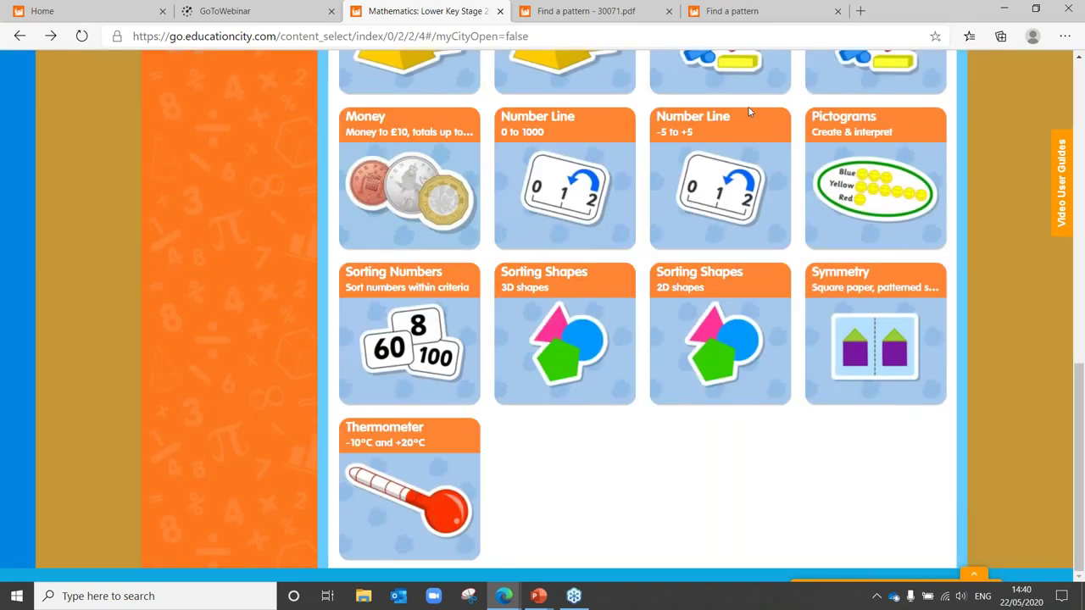
Step: Go back to the Home page and open the Teacher Resource Pack from the Additional Resources
left_click_drag(1079, 417, 1079, 413)
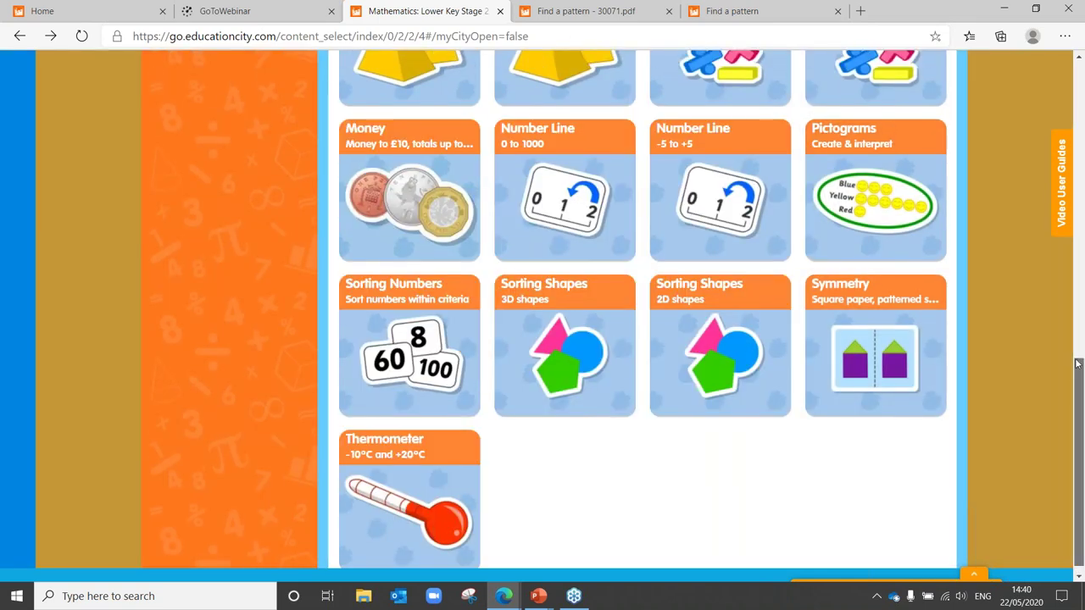
left_click_drag(1078, 363, 1078, 64)
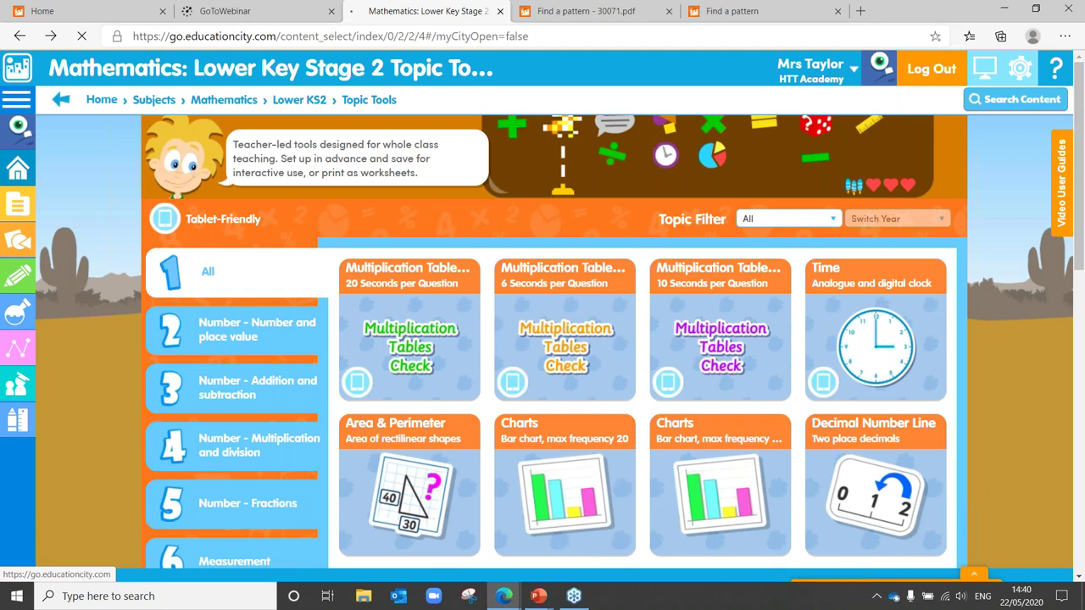
left_click(97, 99)
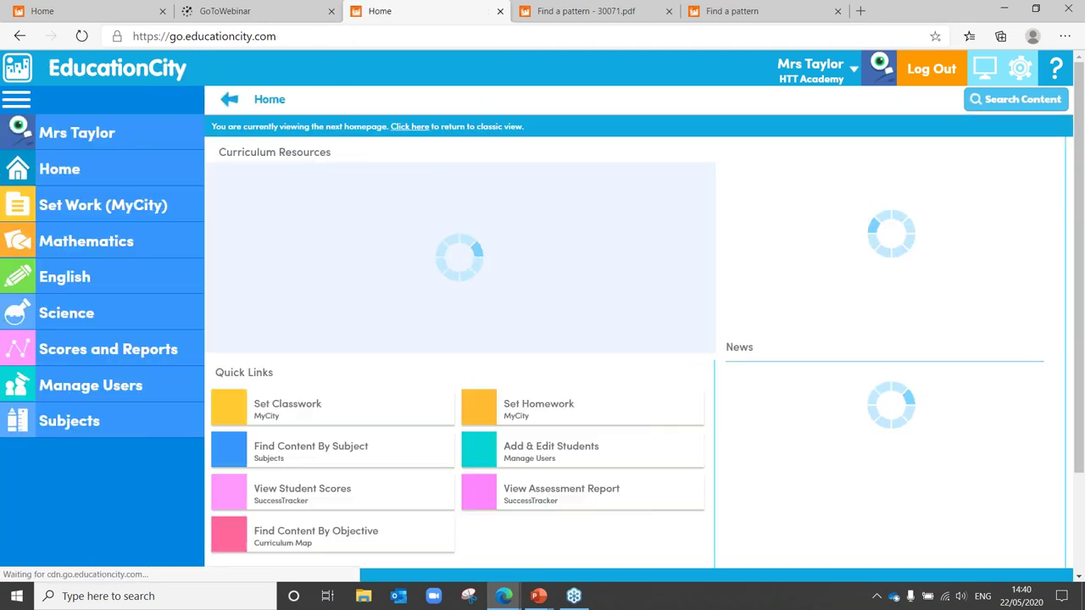
scroll(457, 424, "down", 1)
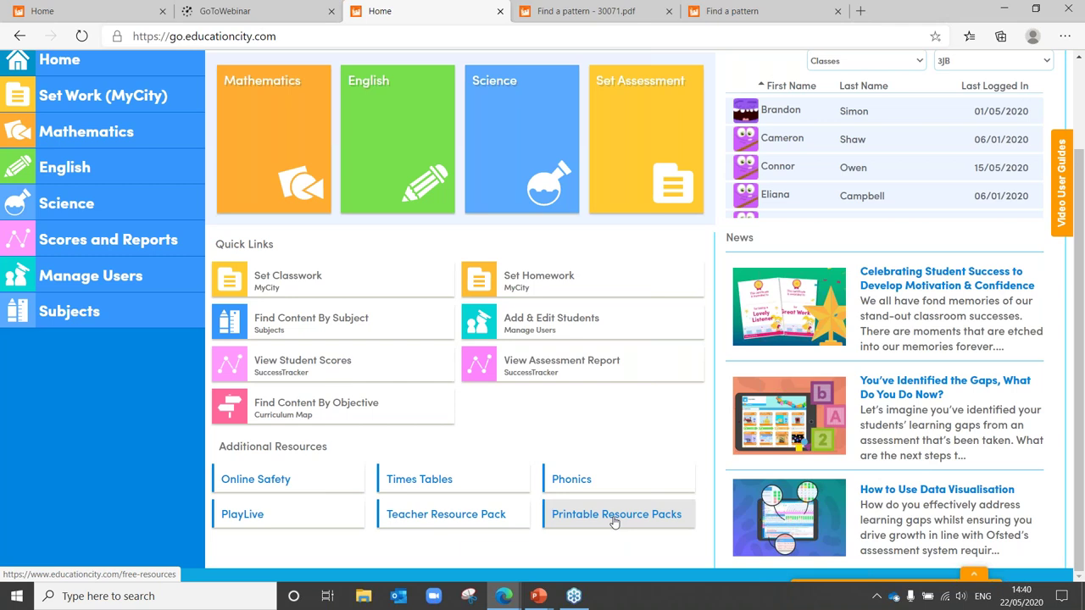
left_click(454, 527)
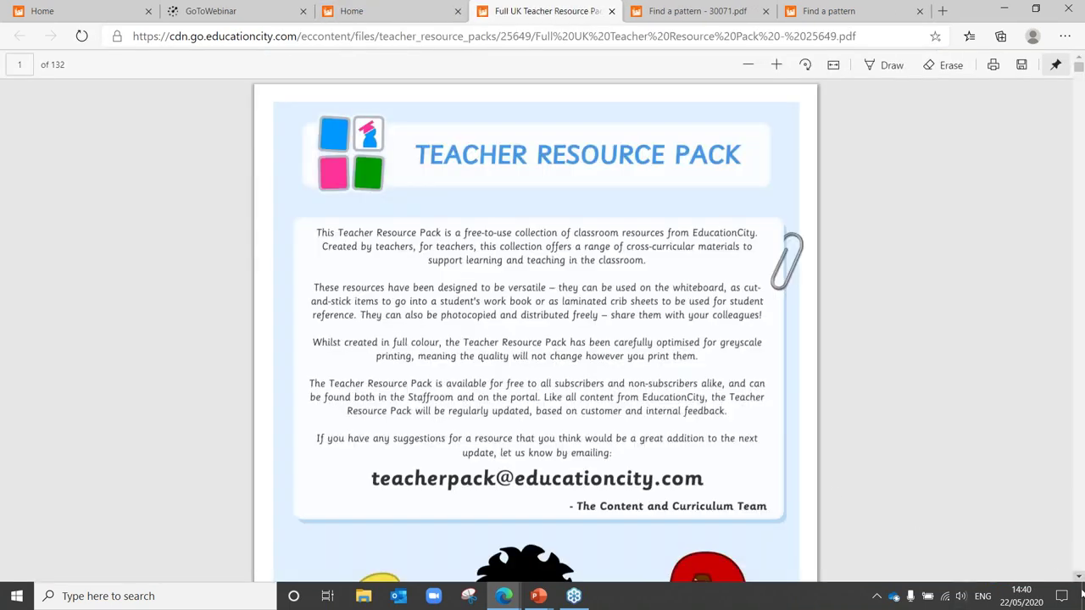
Step: Look through the Teacher Resource Pack up to the Grids - Multiplication 1-12 page and view its whole grid
left_click(1079, 577)
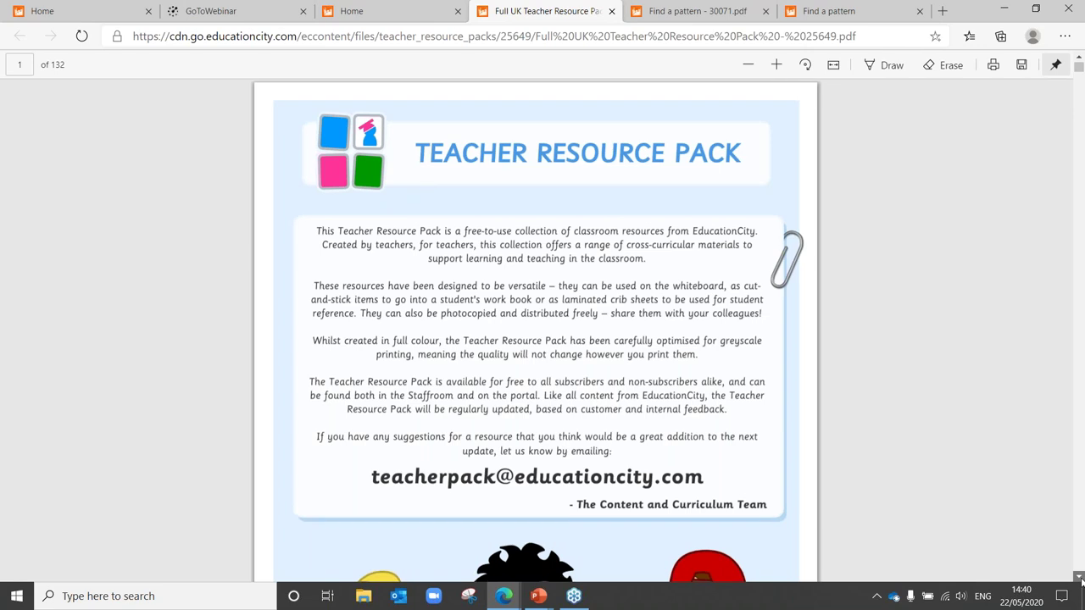
scroll(1078, 577, "down", 5)
scroll(1079, 579, "down", 10)
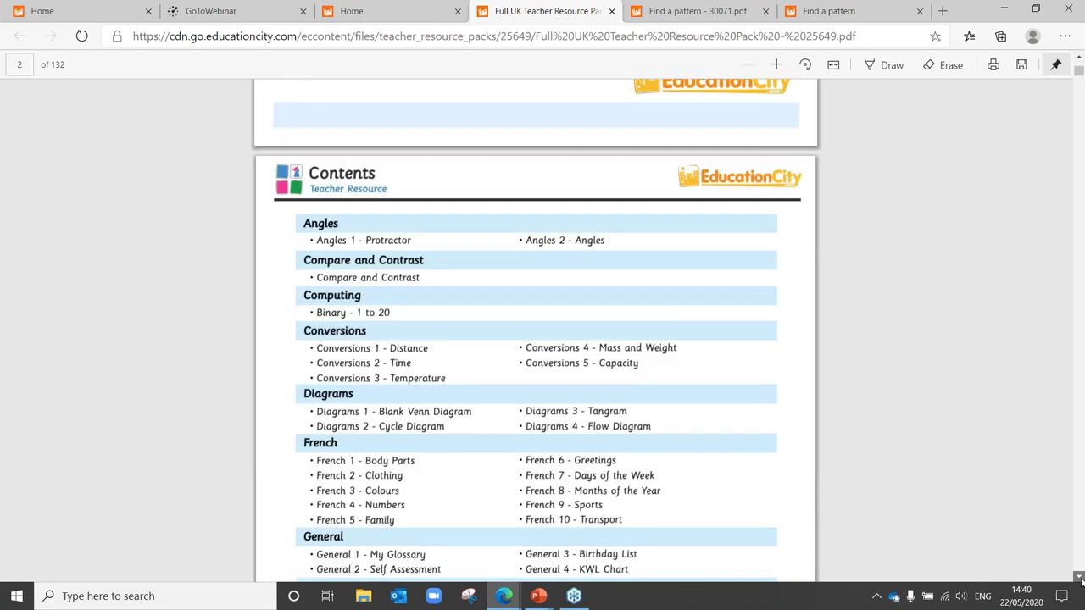
scroll(1079, 579, "down", 10)
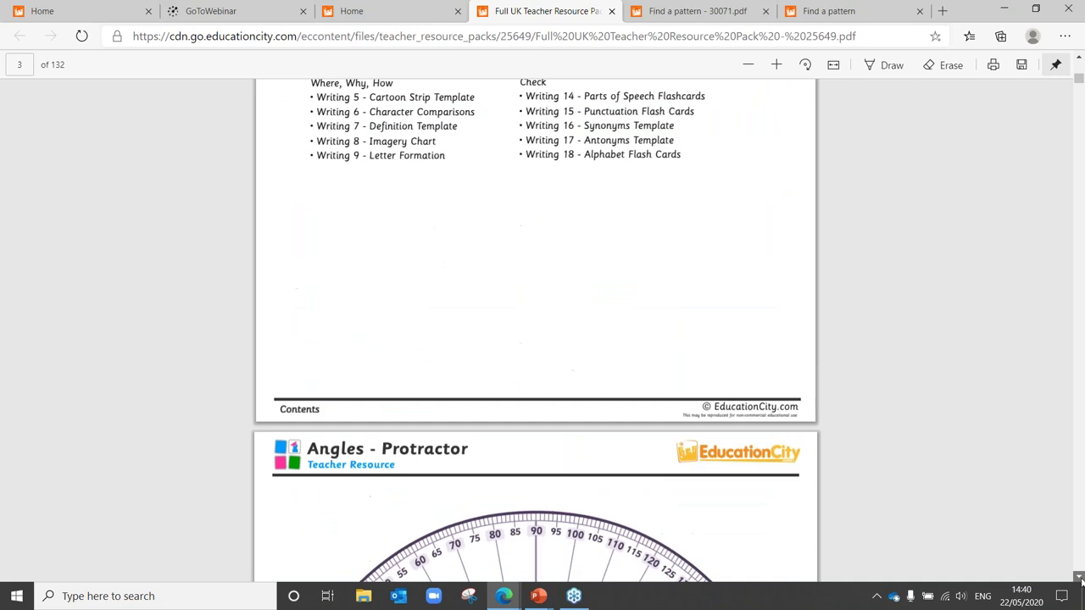
scroll(1079, 579, "down", 20)
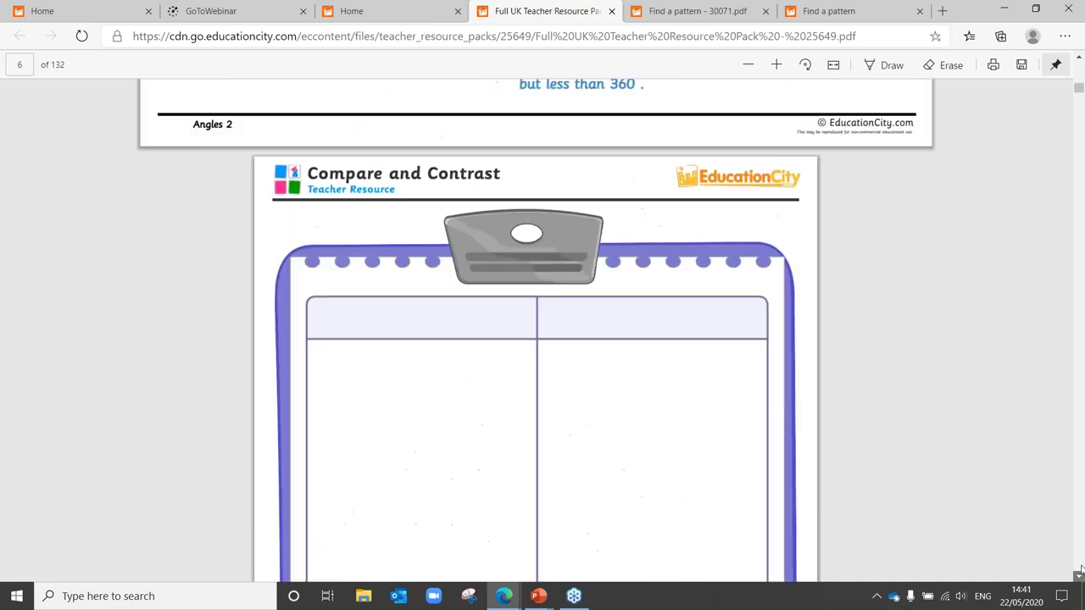
scroll(1078, 572, "down", 20)
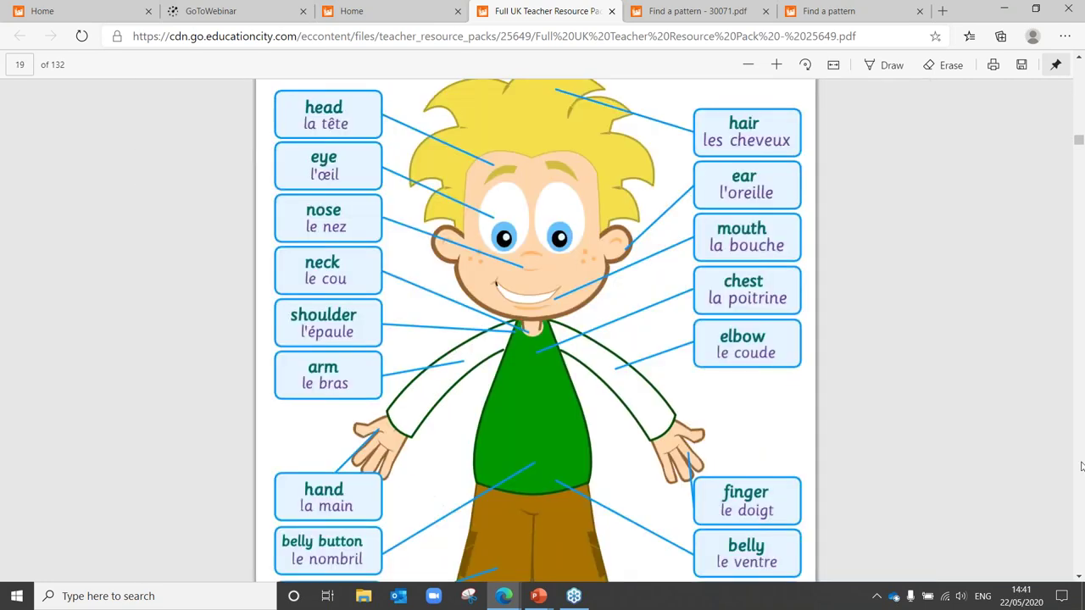
scroll(1082, 466, "down", 20)
scroll(1081, 465, "down", 20)
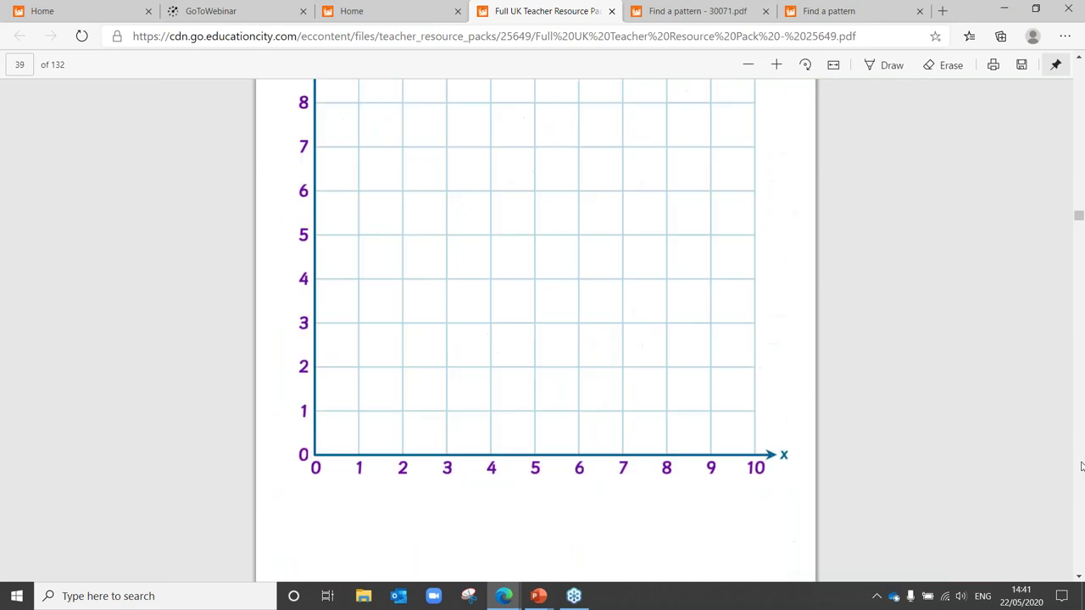
scroll(1081, 465, "down", 7)
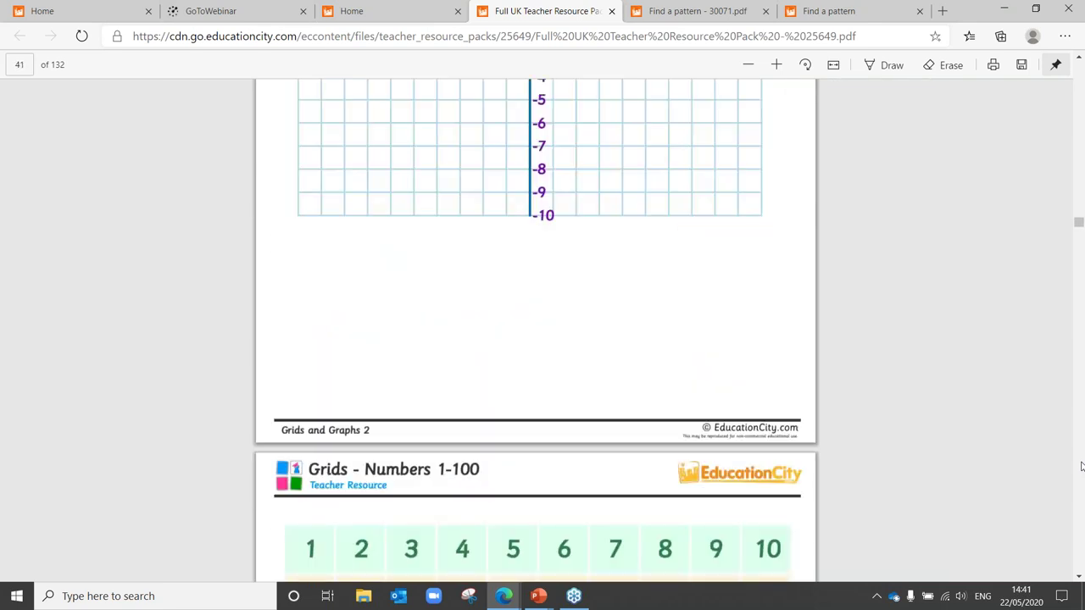
scroll(1081, 465, "down", 5)
scroll(1081, 466, "down", 9)
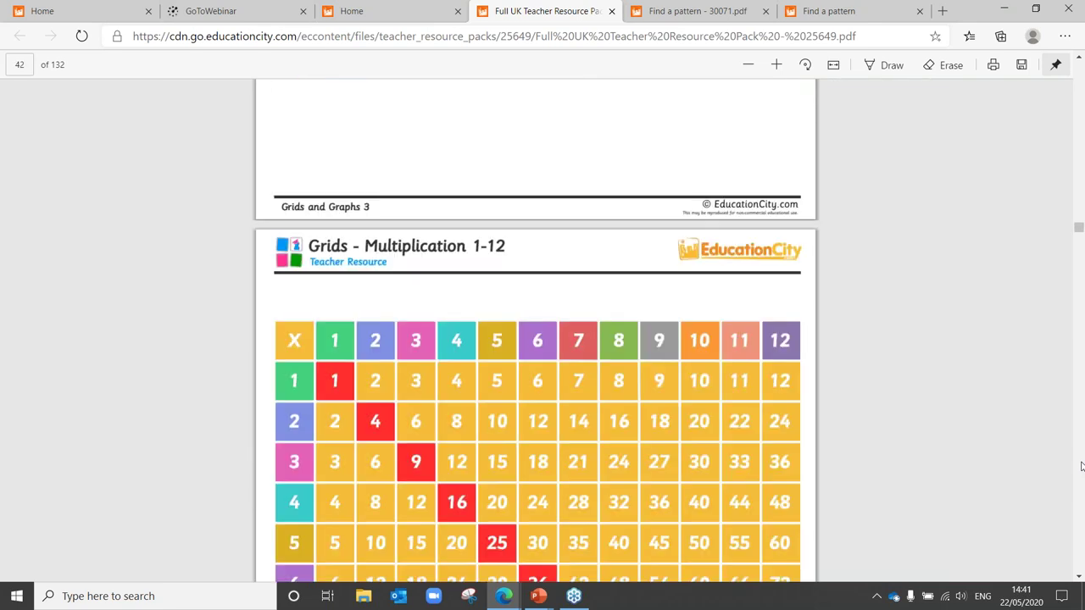
left_click(748, 65)
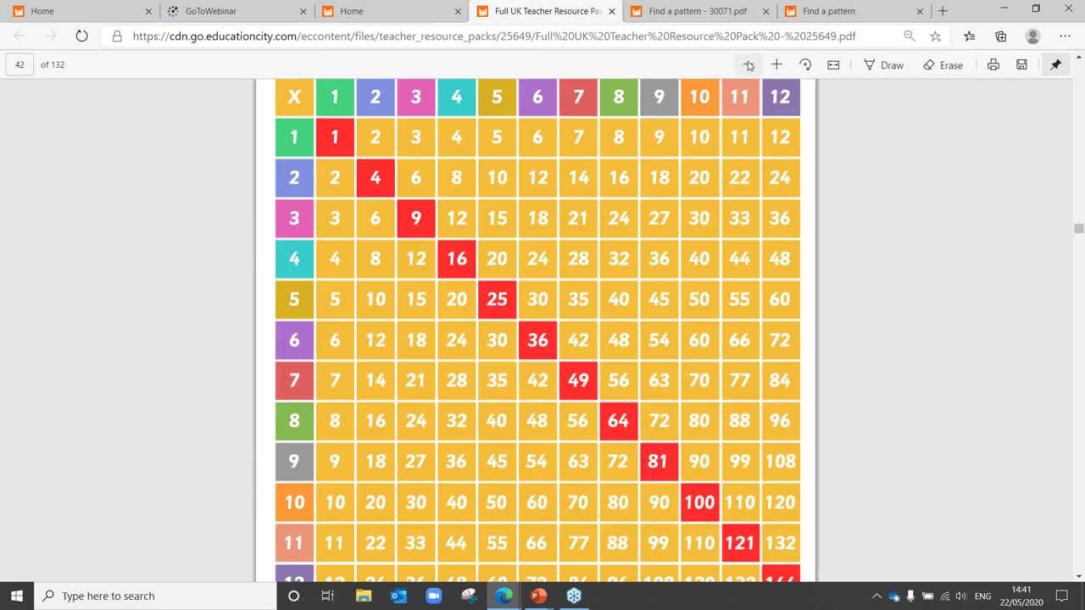
left_click(748, 65)
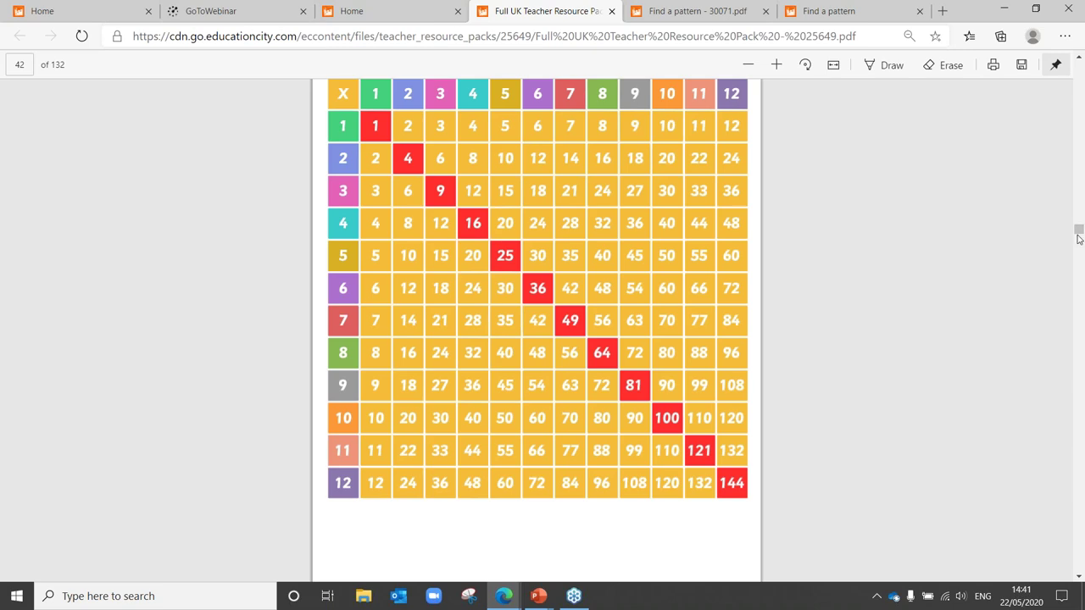
Step: Return from the resource pack to the EducationCity Home page and open the Times Table investigation homework for editing
left_click(407, 7)
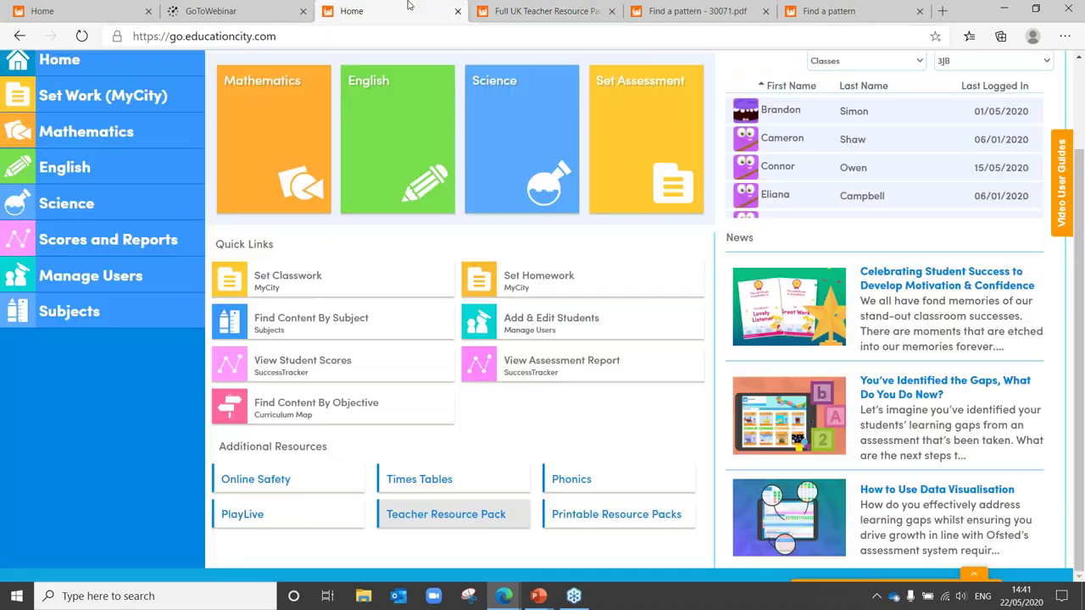
left_click(489, 292)
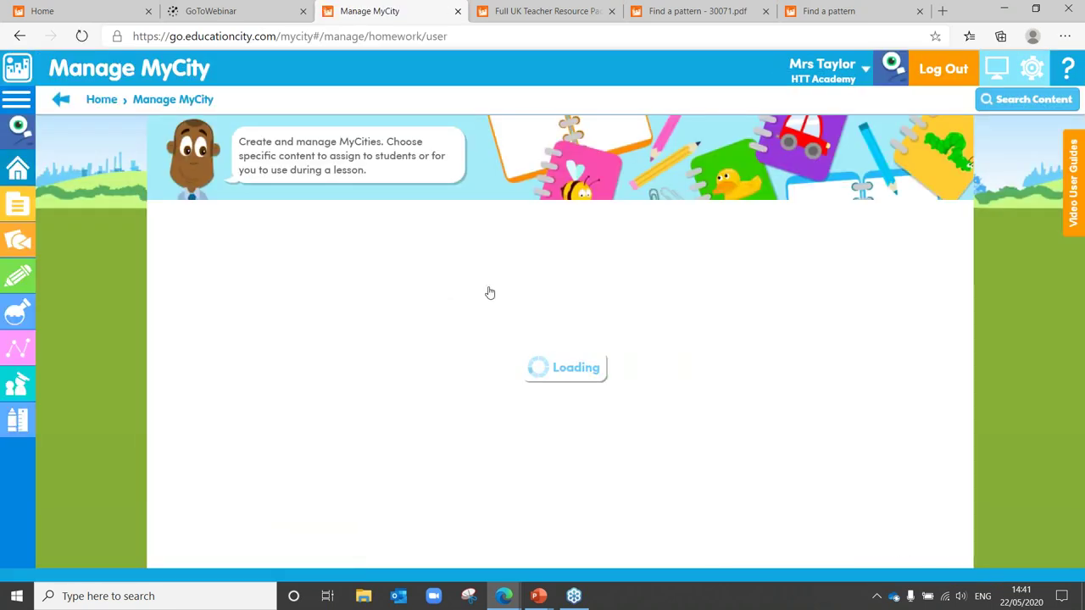
left_click(268, 408)
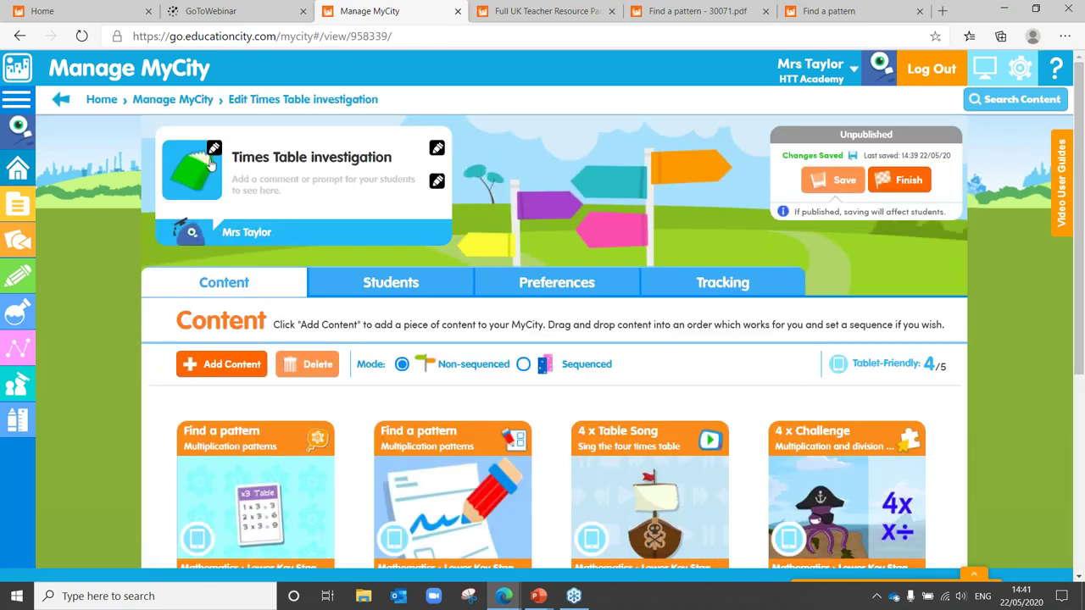
Step: Change the homework's appearance to the maths symbols icon with the orange theme colour
left_click(211, 164)
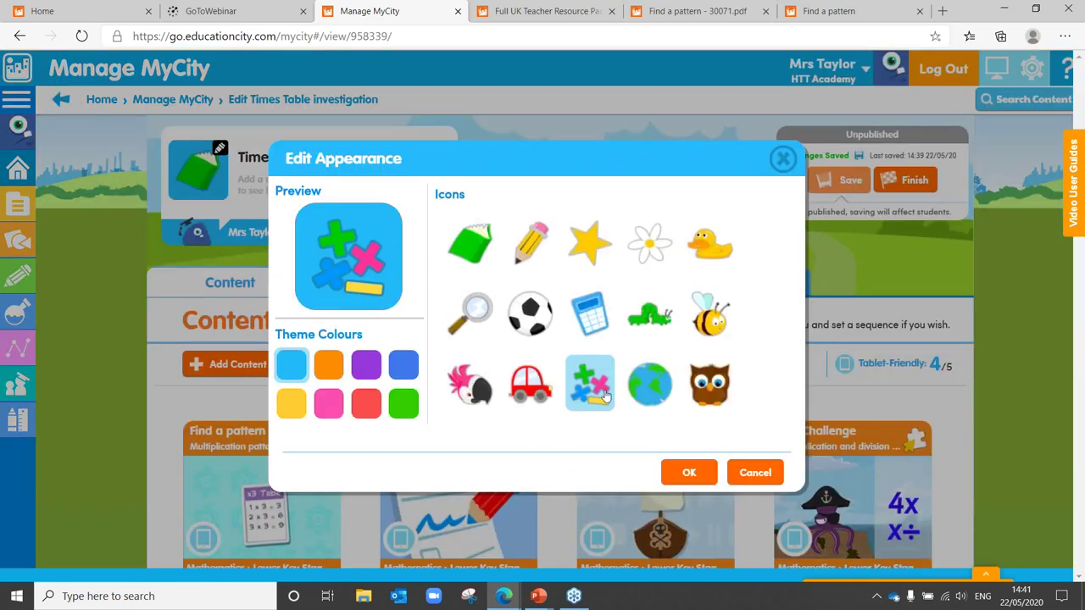
left_click(296, 412)
left_click(329, 366)
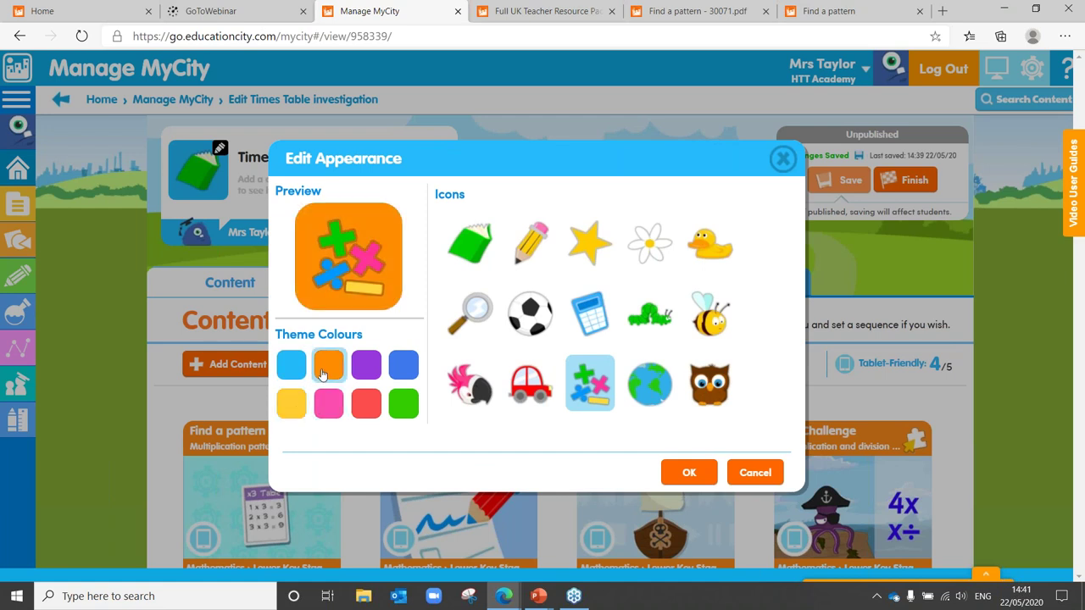
left_click(666, 476)
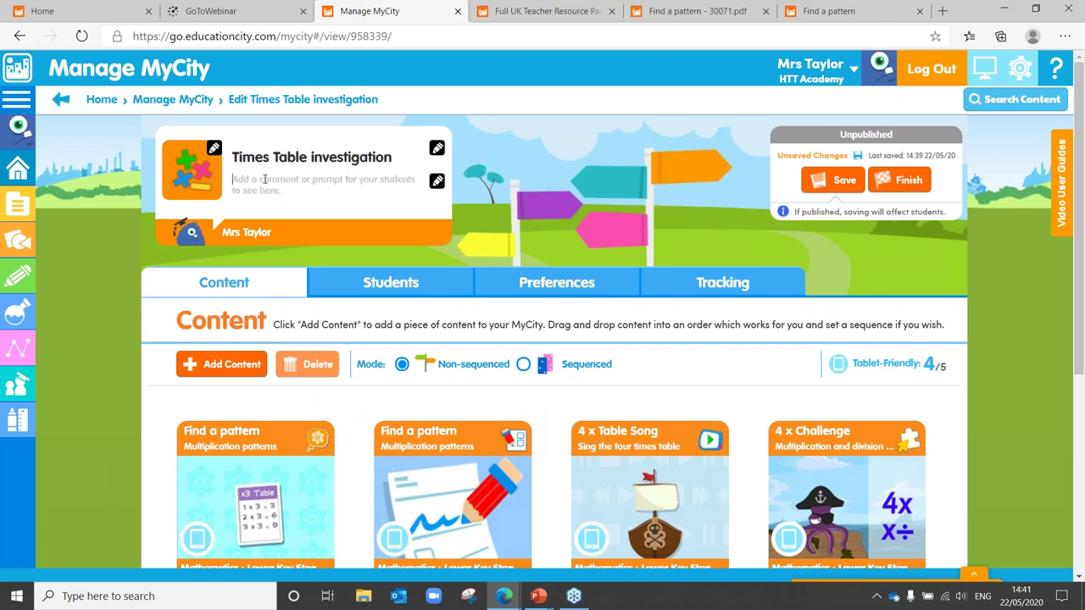
Step: Add the student prompt "Investigate a set of times tables" to the homework and save the MyCity
left_click(265, 179)
type("Investigate ")
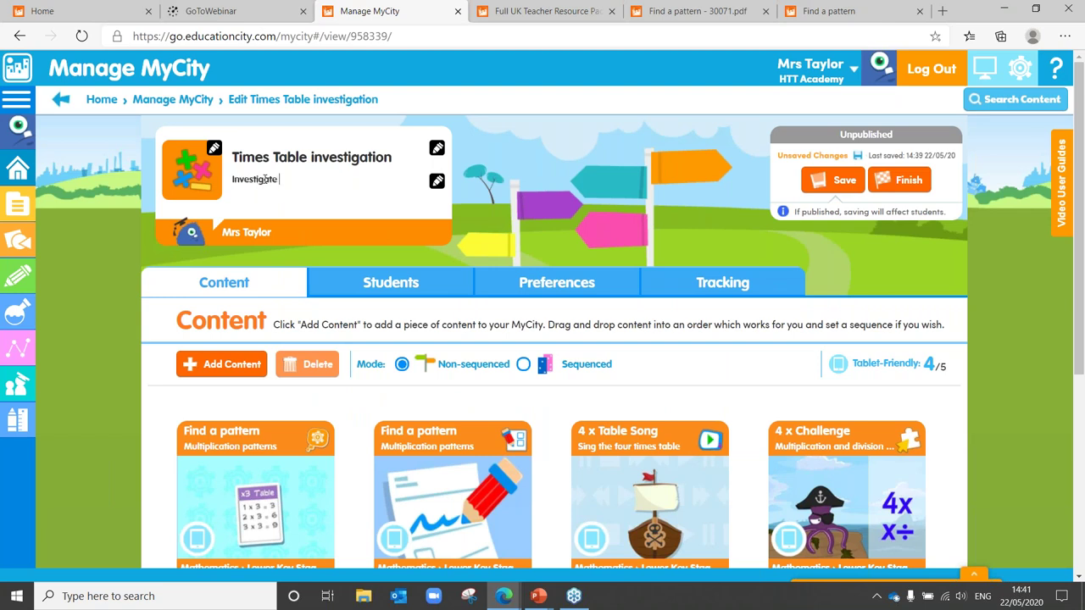
type("a set")
type("times tables")
left_click(819, 180)
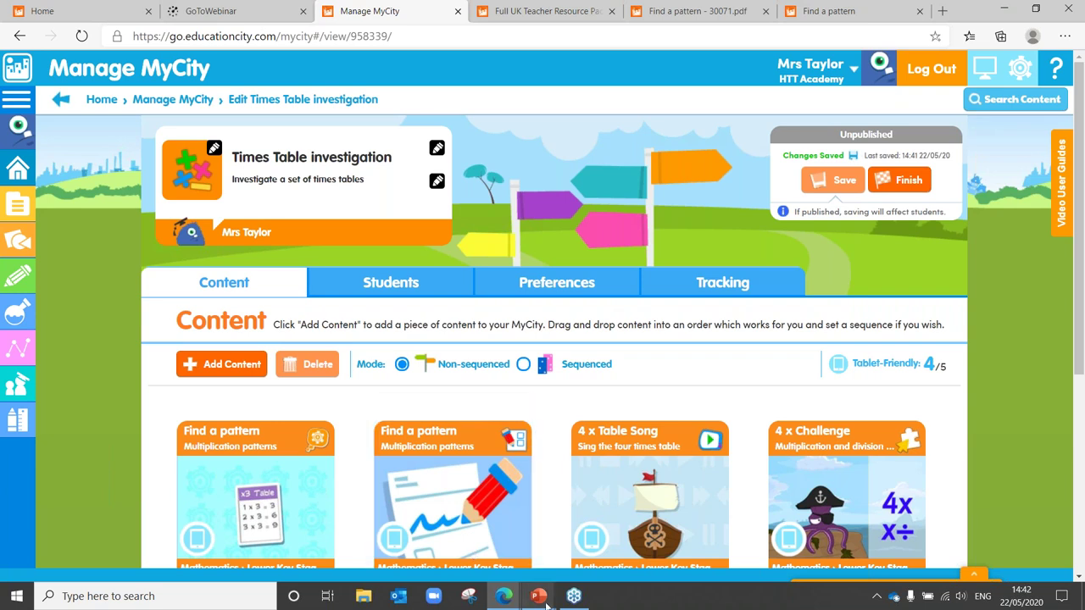
Step: Switch to the PowerPoint slide show and advance from the Blended Learning with Maths agenda to the following slide
mouse_move(547, 603)
left_click(623, 536)
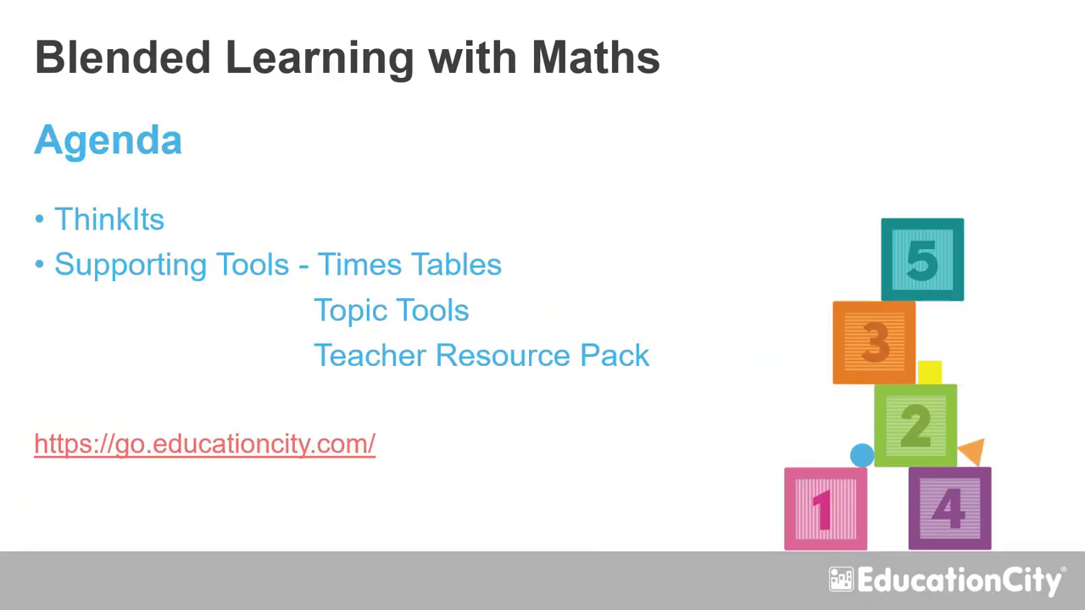
left_click(514, 460)
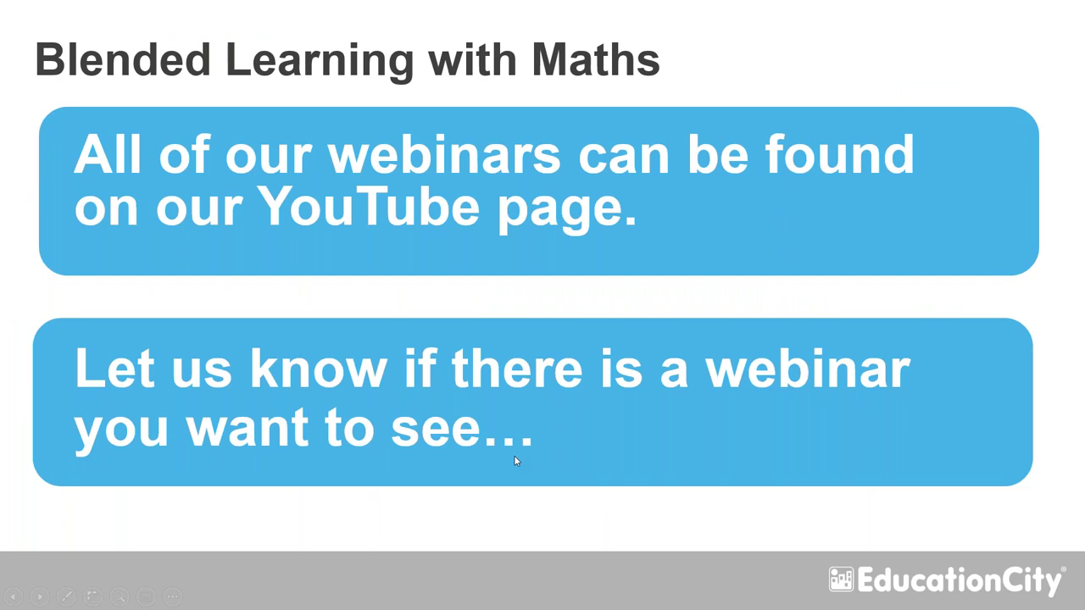